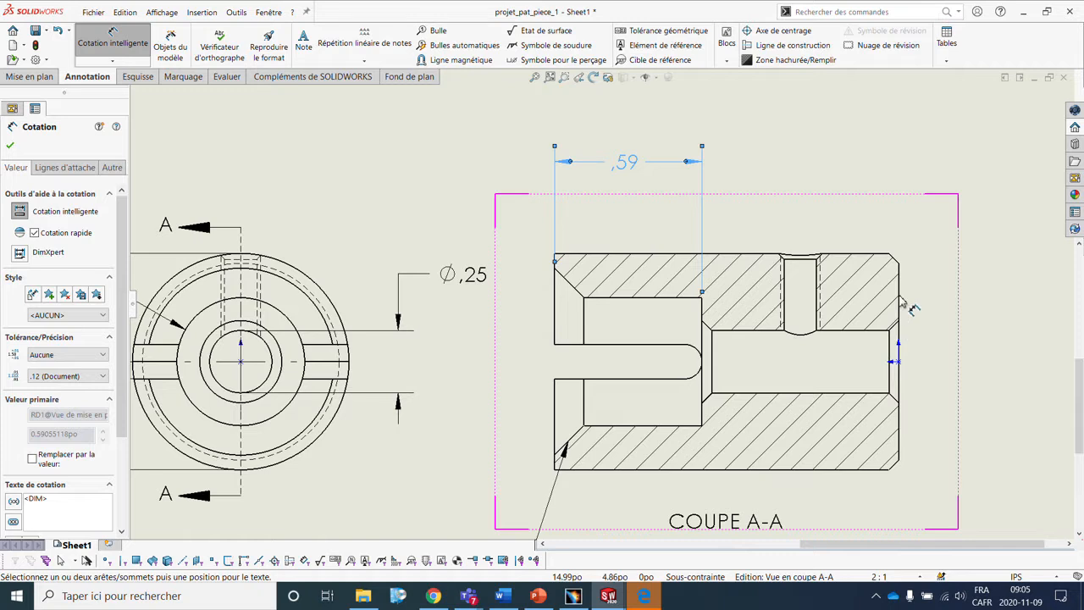
Step: Dimension the horizontal distance from the inner shoulder to the small bore's outer end face in section A-A, aligned with the existing length dimension
click(898, 288)
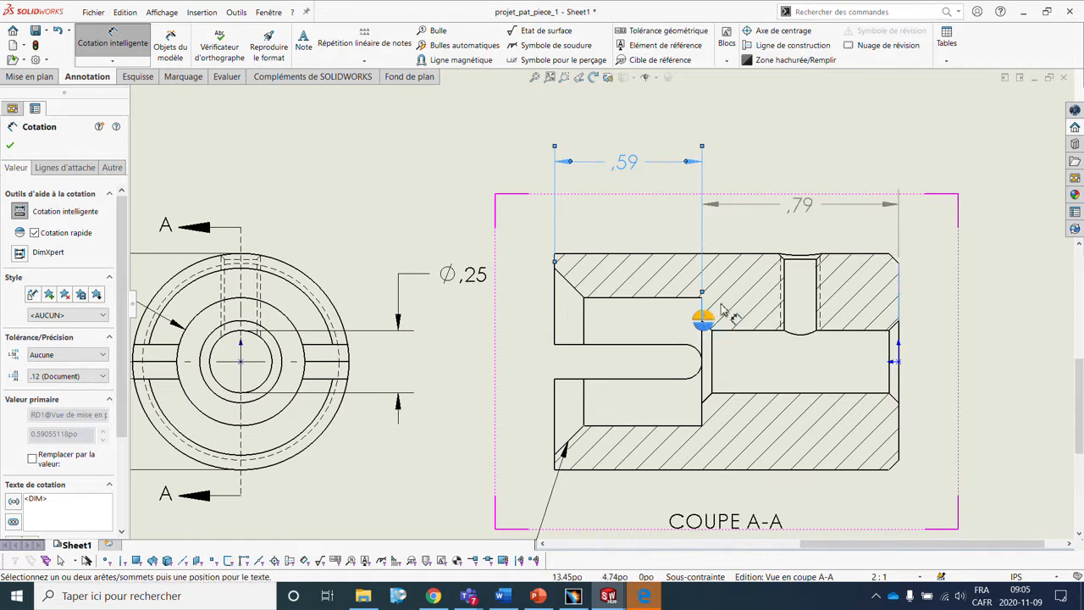
click(723, 310)
click(796, 166)
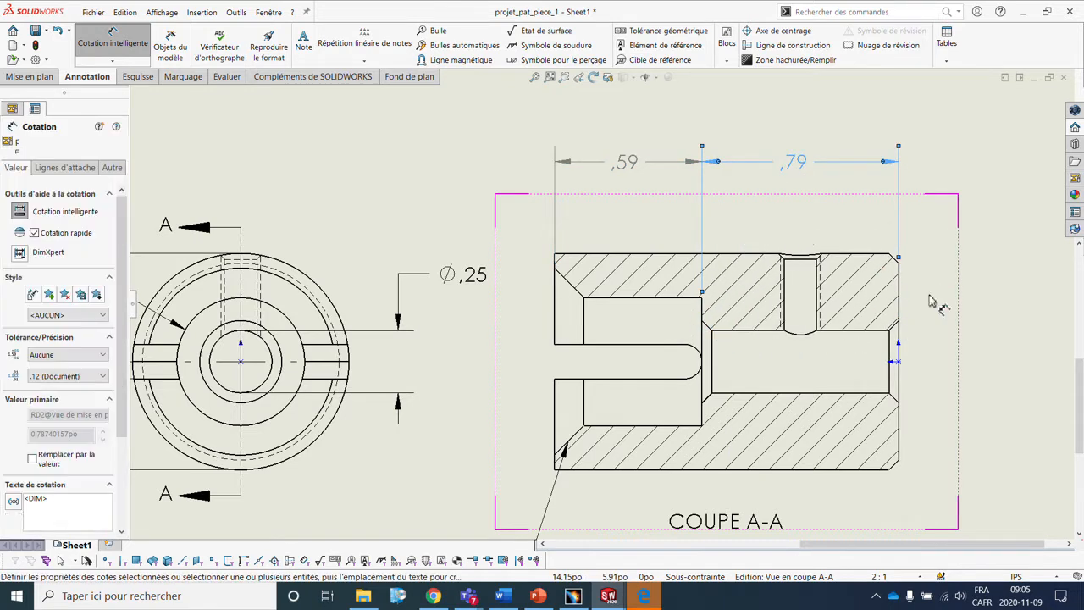
scroll(565, 347, up, 3)
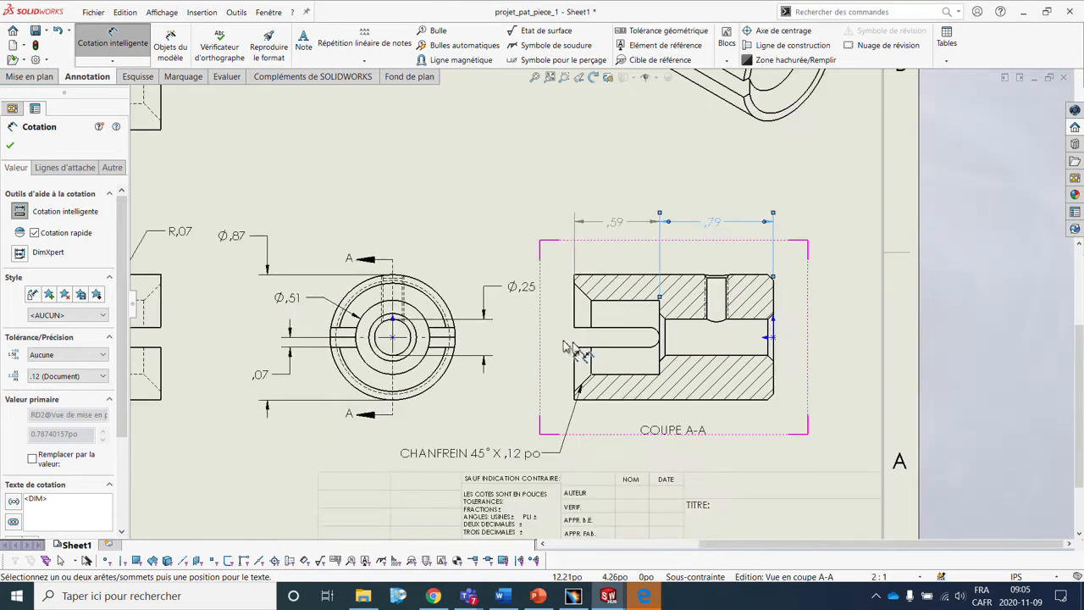
scroll(566, 347, up, 1)
scroll(789, 343, down, 3)
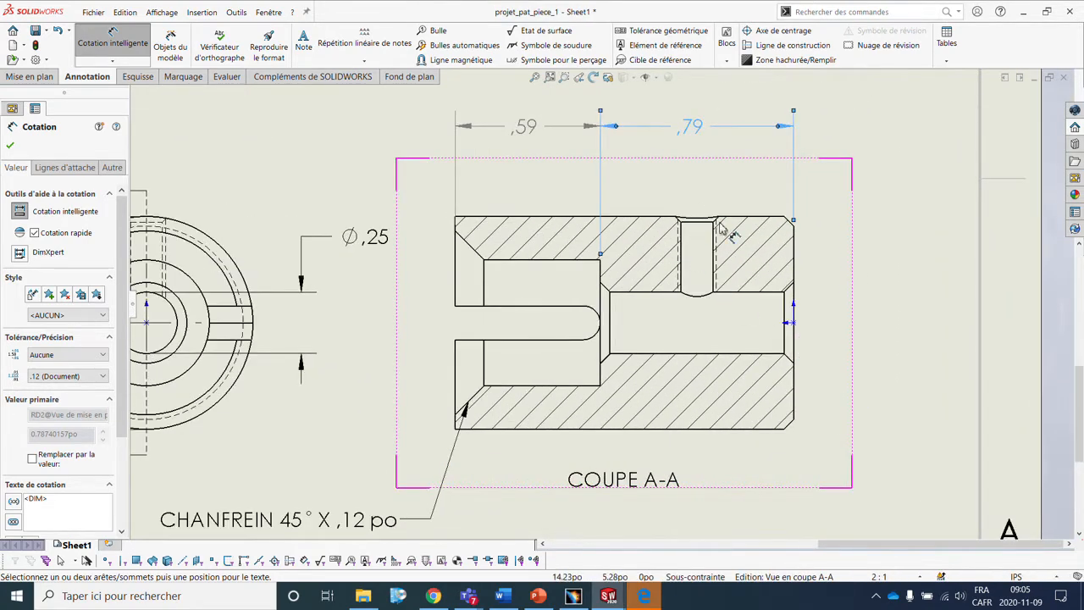
scroll(804, 332, down, 1)
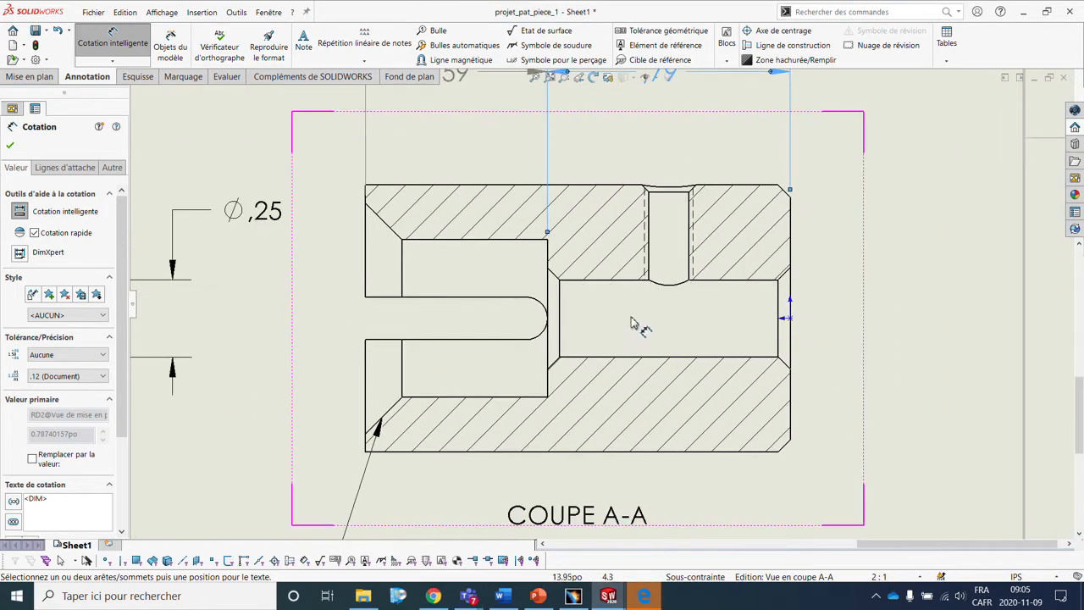
scroll(839, 406, up, 2)
key(Escape)
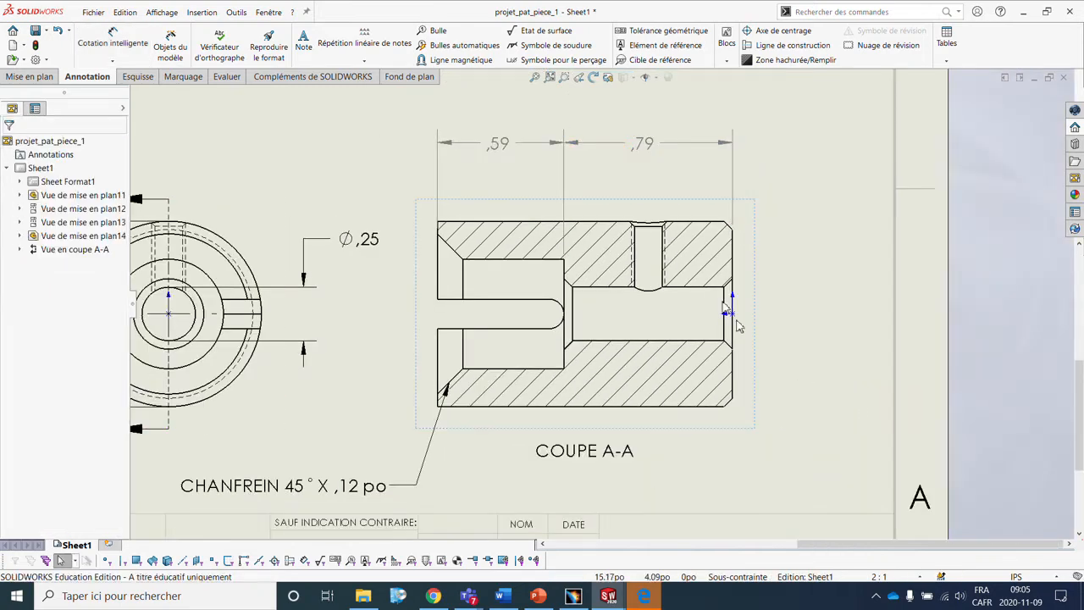
click(303, 42)
scroll(742, 388, down, 2)
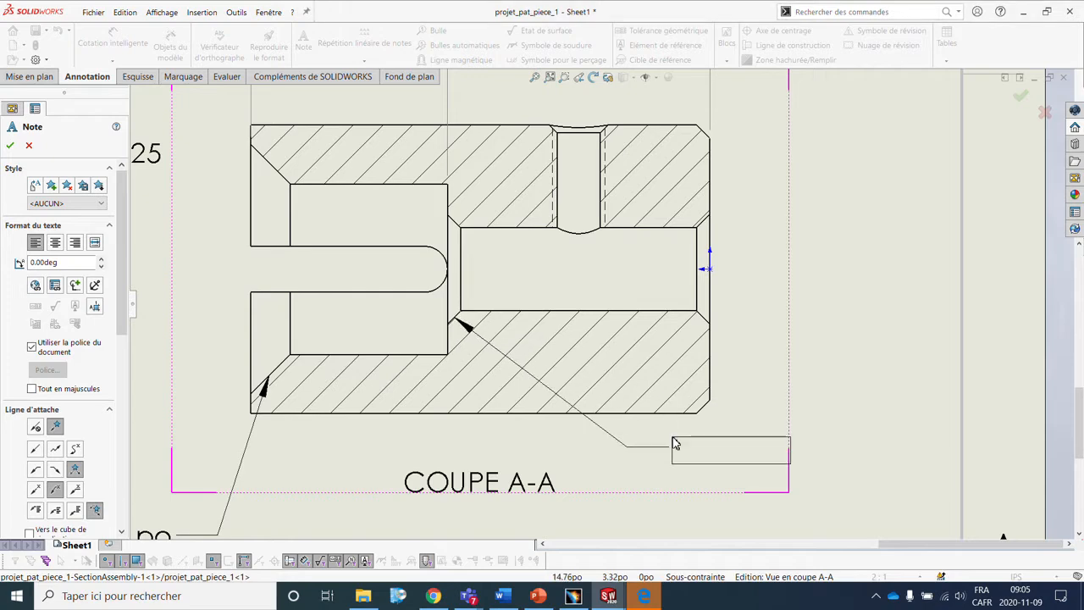
key(Escape)
Step: Place a note below section A-A with leaders to the lower chamfer edges at both ends of the small bore
click(460, 320)
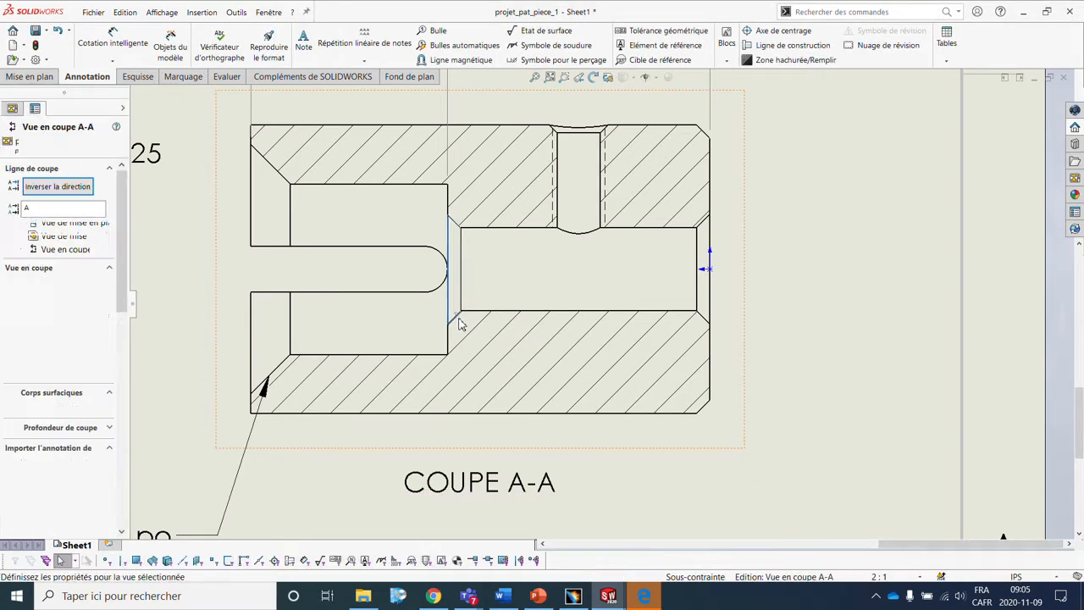
scroll(516, 329, down, 4)
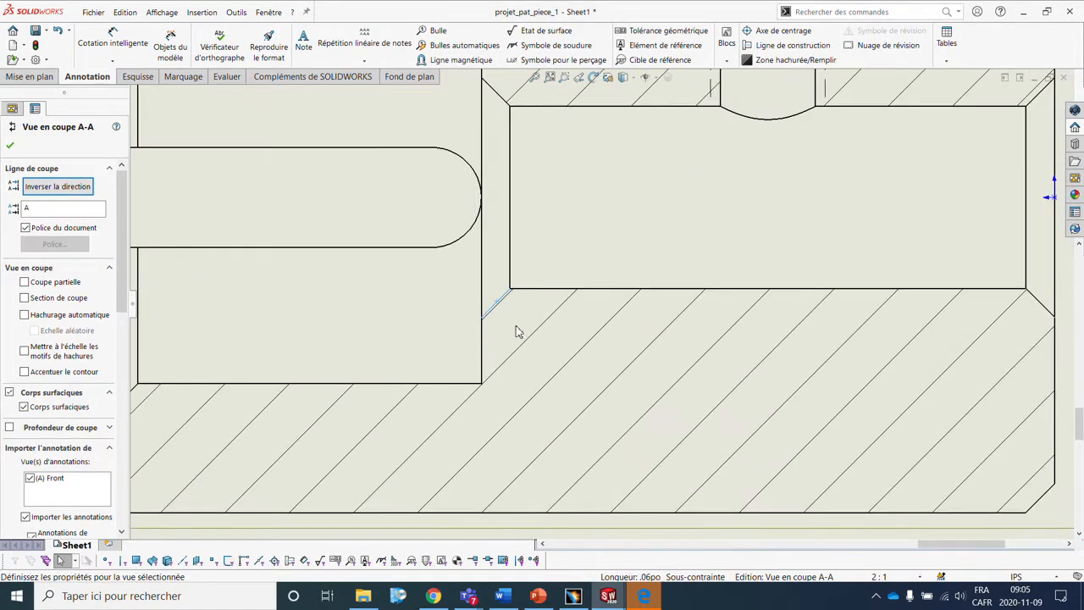
scroll(515, 329, up, 3)
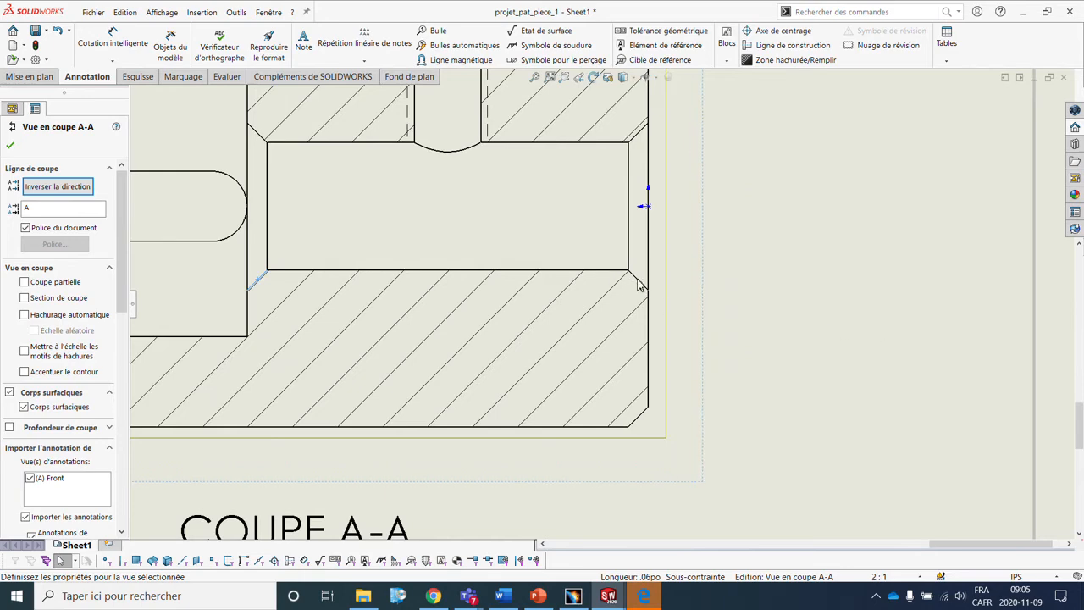
scroll(652, 285, up, 3)
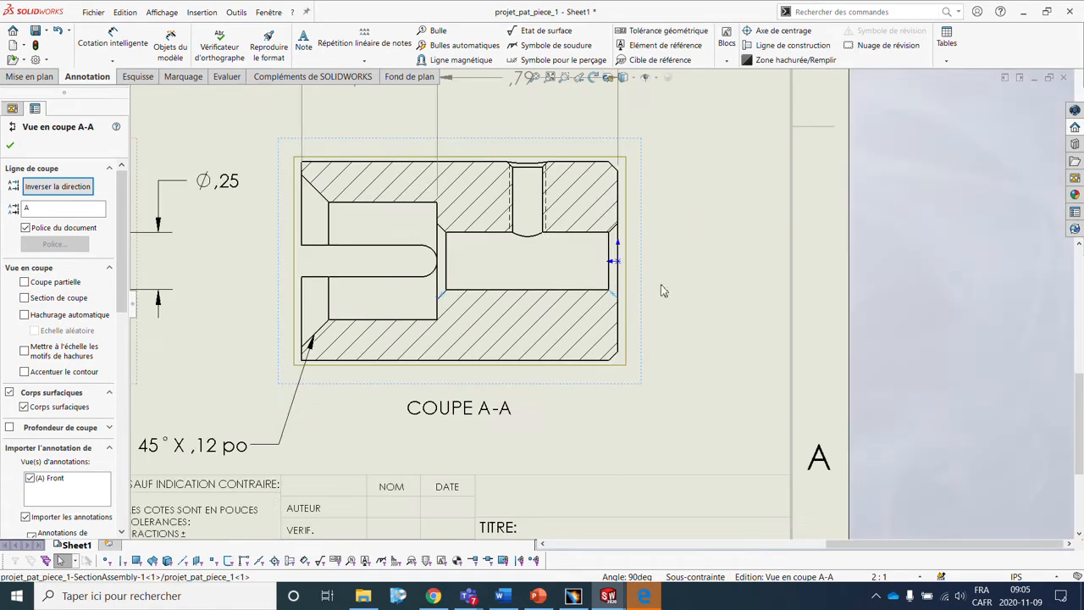
click(303, 44)
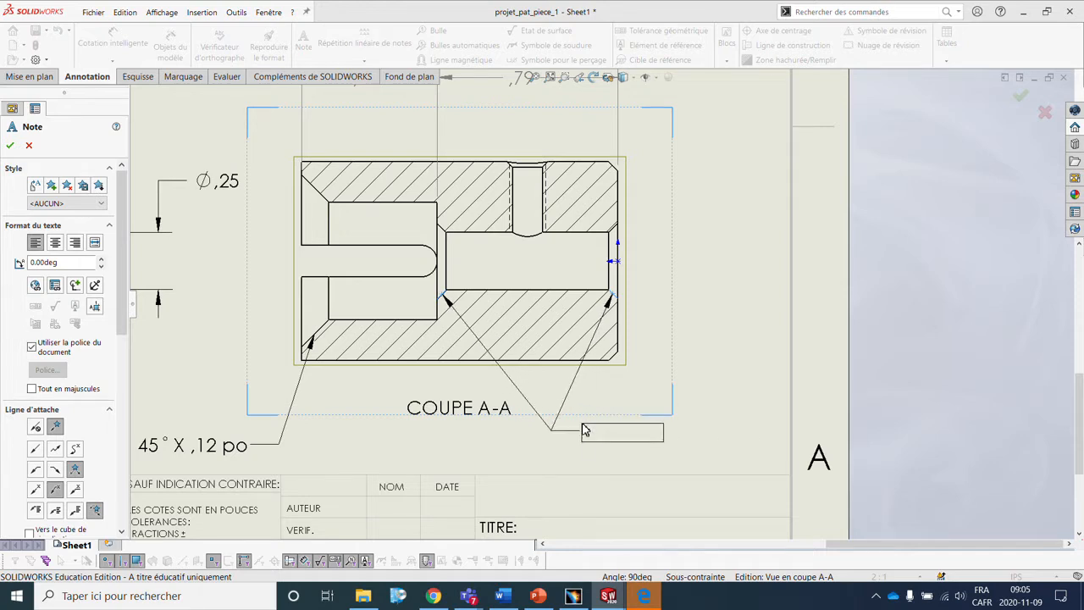
click(584, 430)
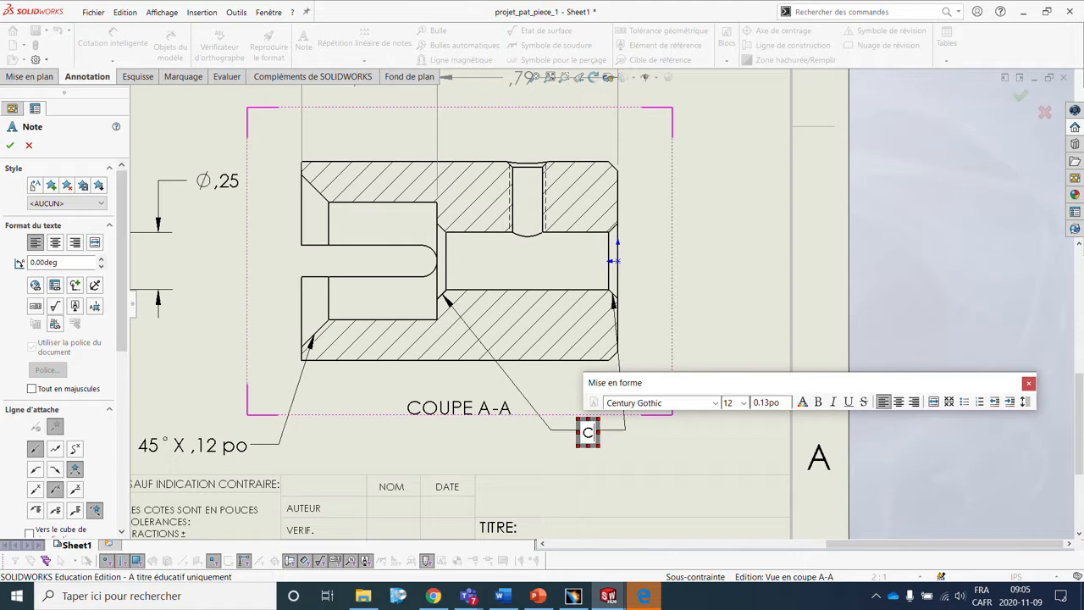
Step: Enter "CHANFREIN 45° X ,06" as the note text, including the degree symbol, and finish the note
text(chan)
key(BackSpace)
key(BackSpace)
key(BackSpace)
key(BackSpace)
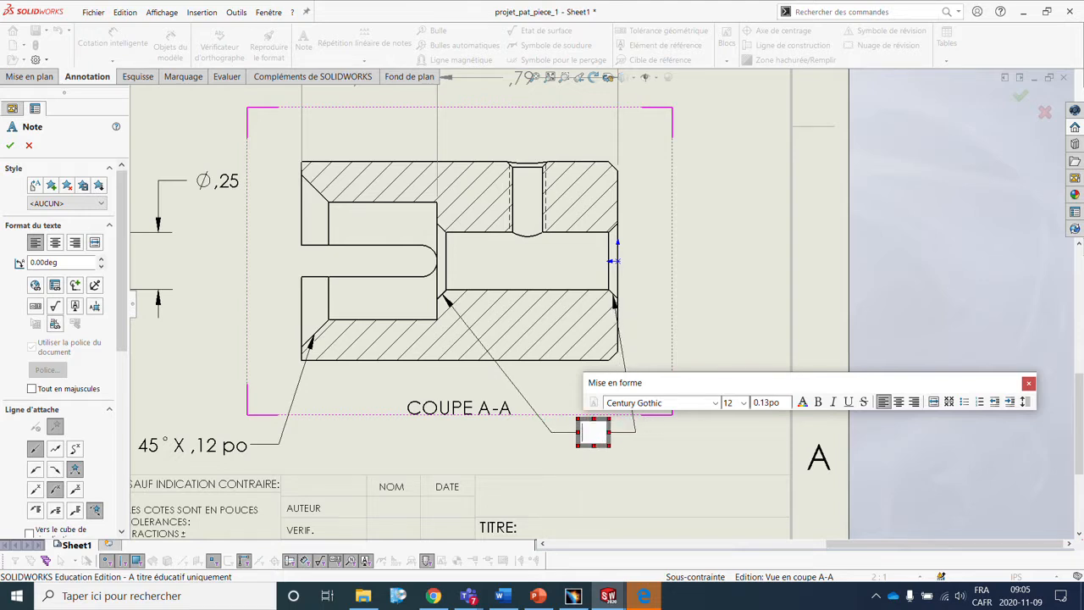
text(CHANFREIN)
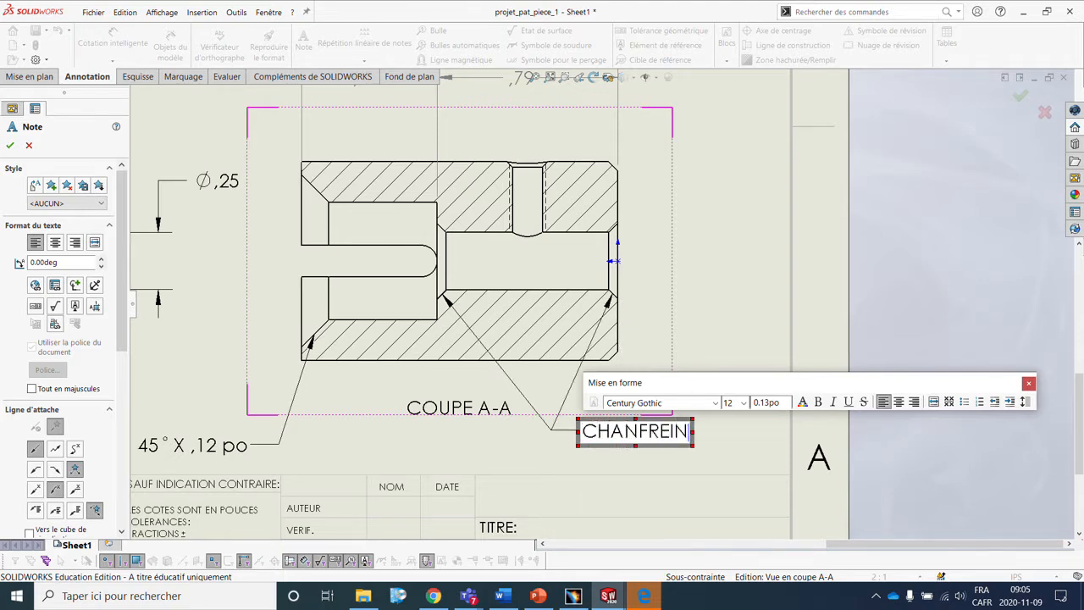
text( 45)
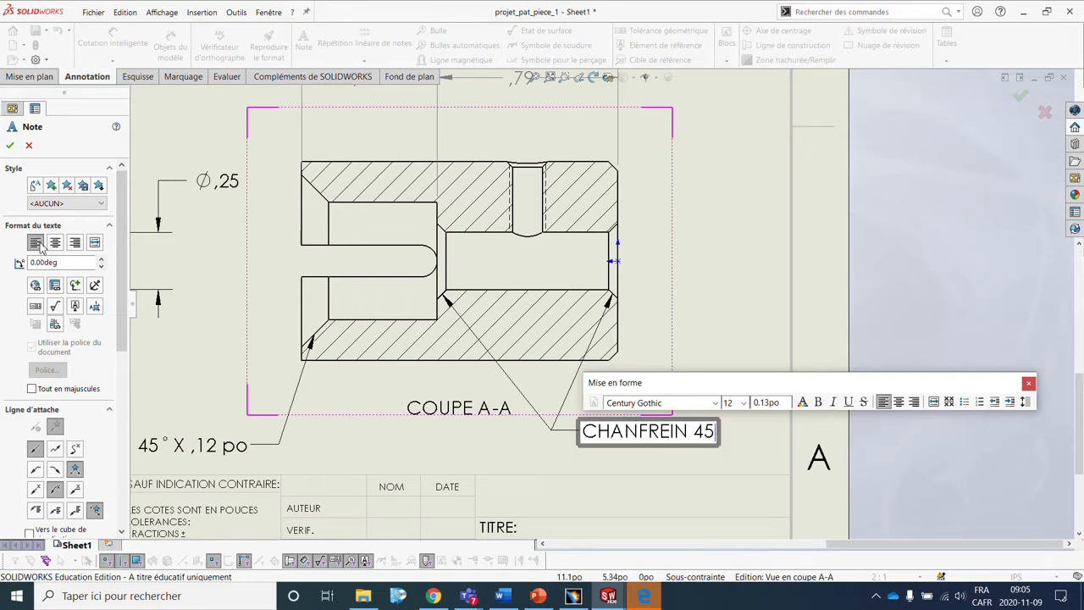
click(75, 285)
click(97, 309)
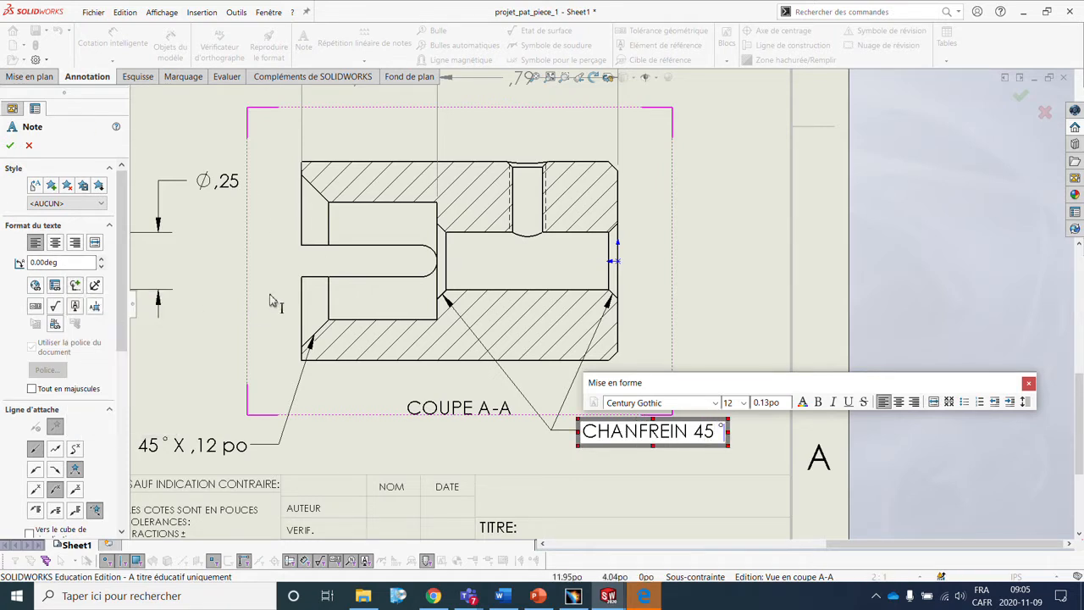
text(X)
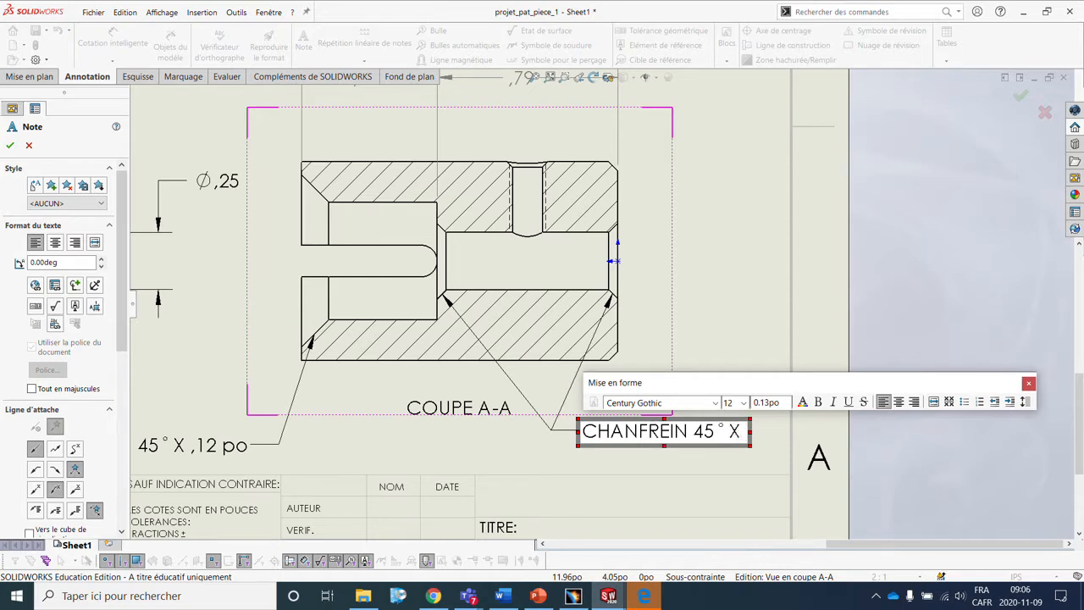
text( ,06)
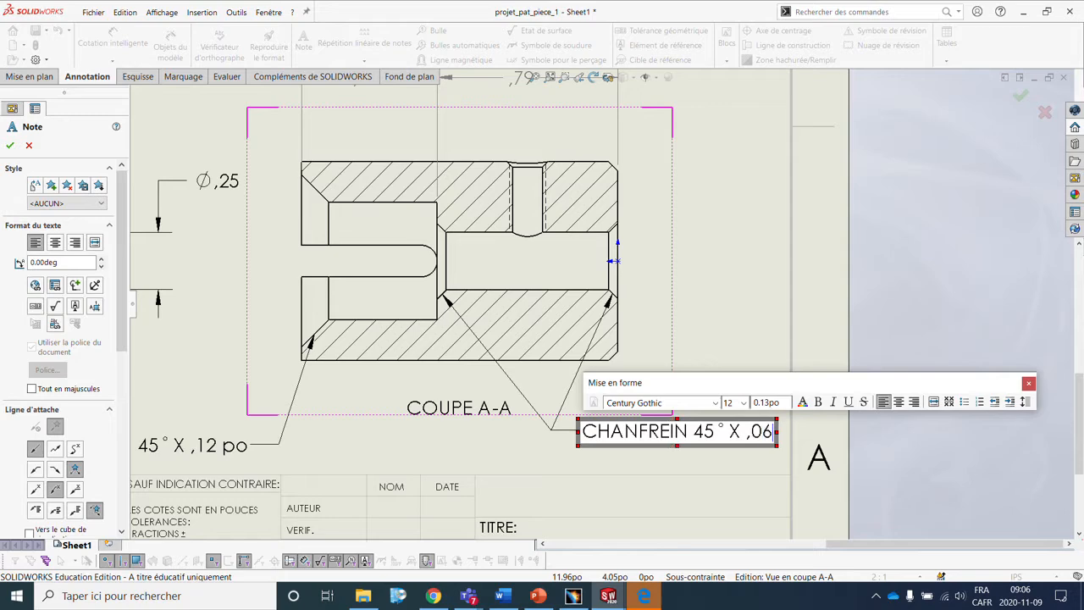
key(Escape)
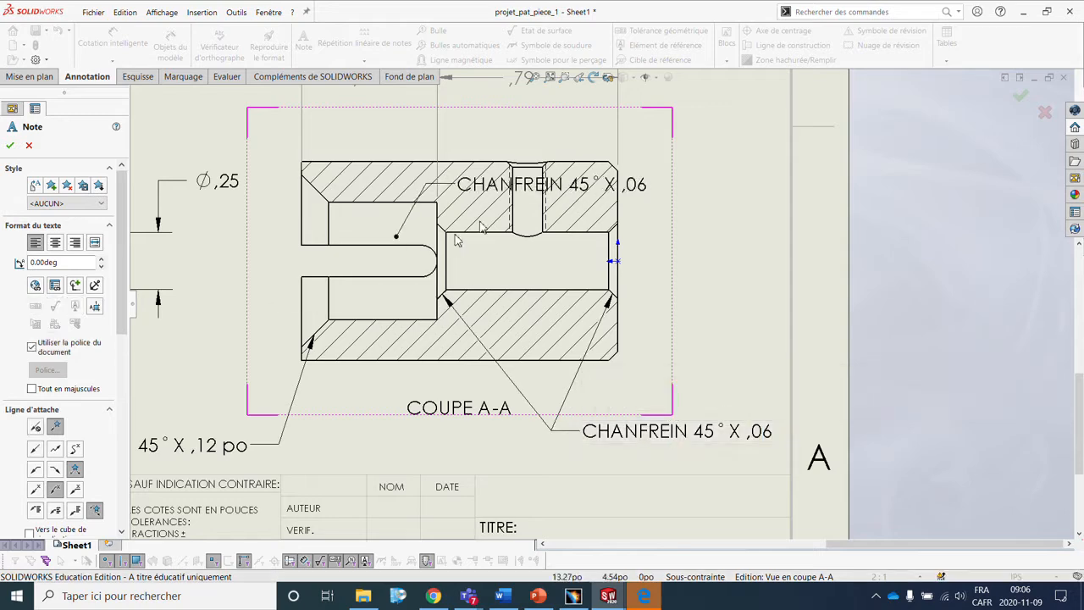
key(Escape)
Step: Check the width of the chamfer at the small bore's outer end with a temporary dimension
click(109, 47)
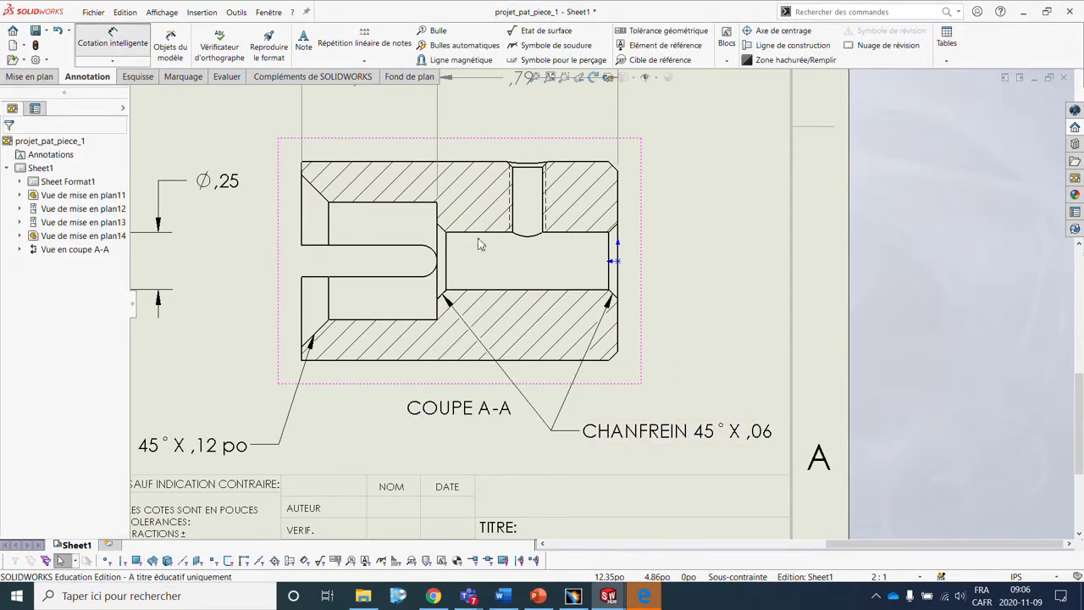
scroll(618, 300, down, 5)
click(613, 284)
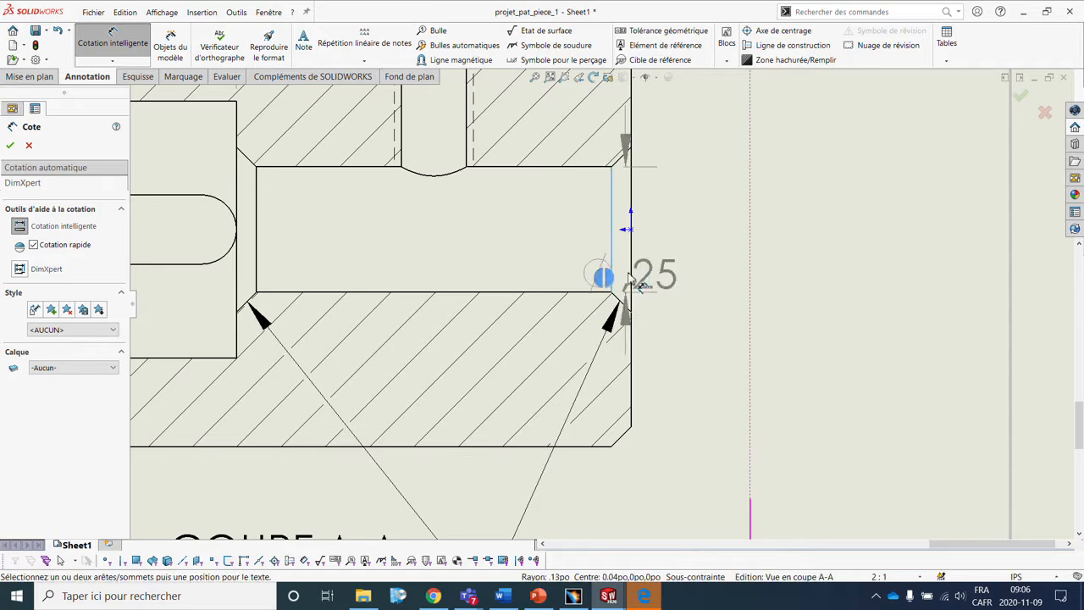
click(631, 279)
key(Escape)
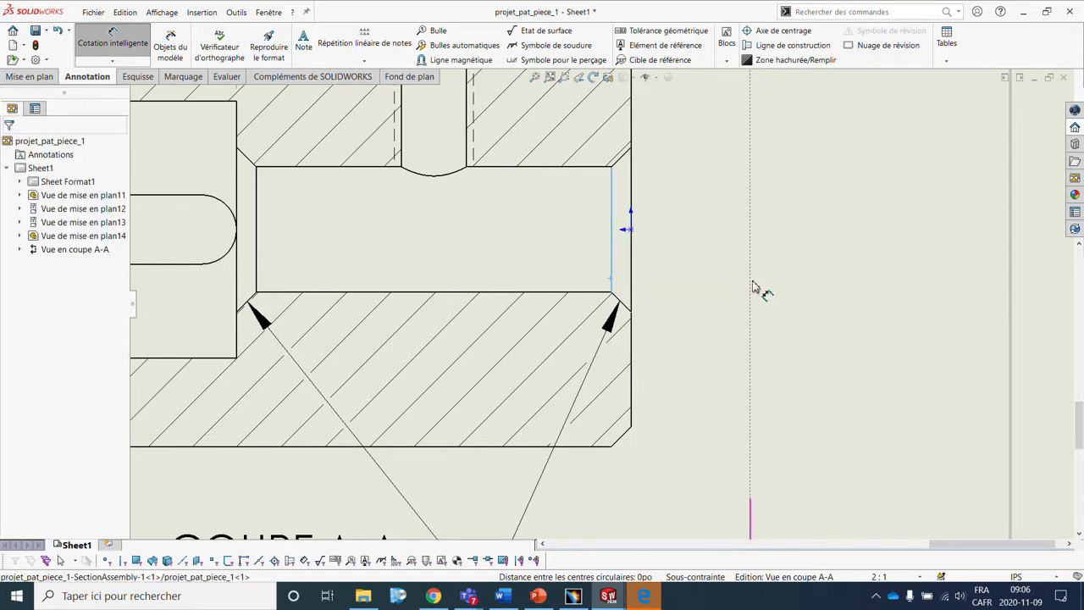
scroll(756, 338, up, 5)
key(Escape)
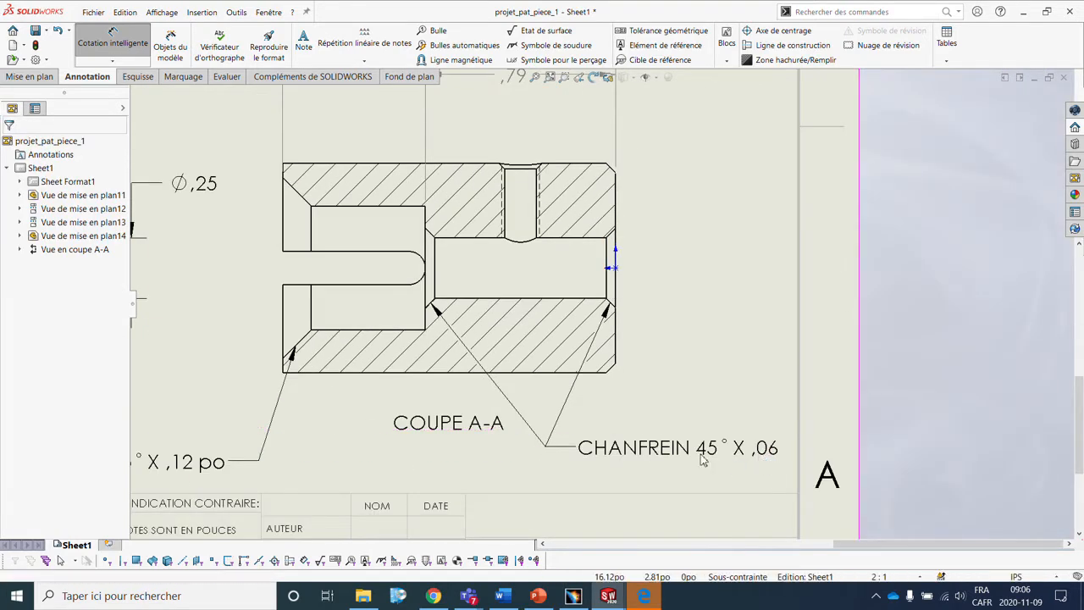
Step: Change the text of the small bore's chamfer note to "CHANFREIN 45° X ,04"
click(753, 449)
double_click(751, 447)
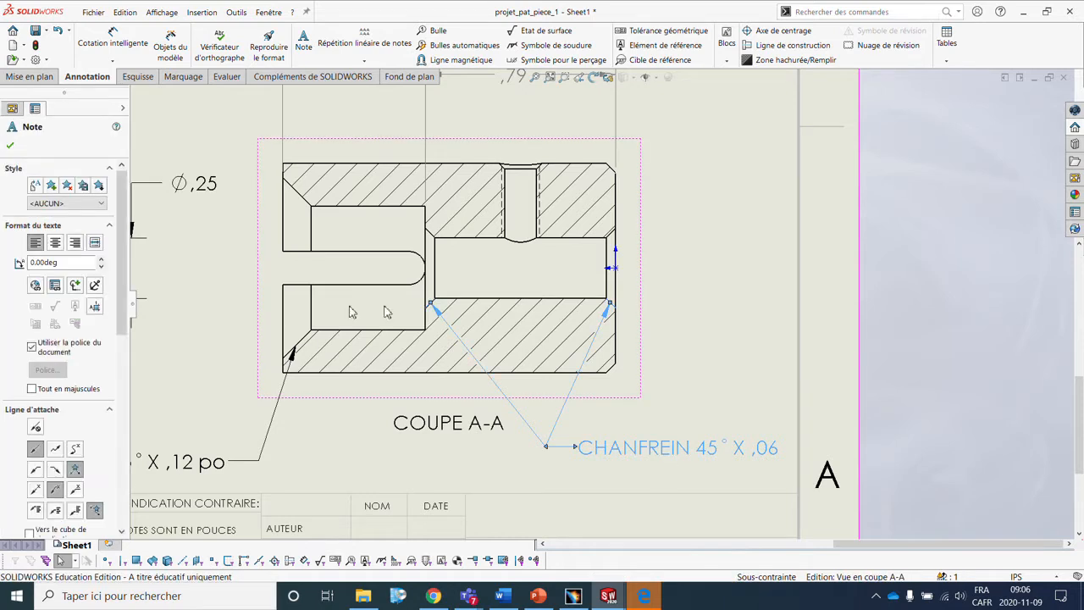
key(End)
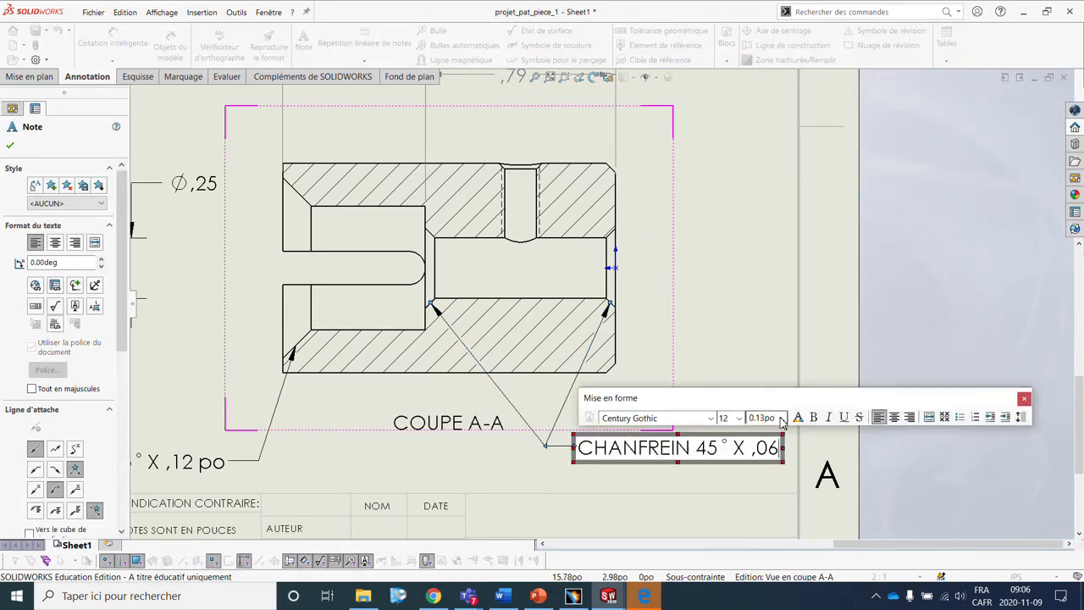
key(BackSpace)
text(4)
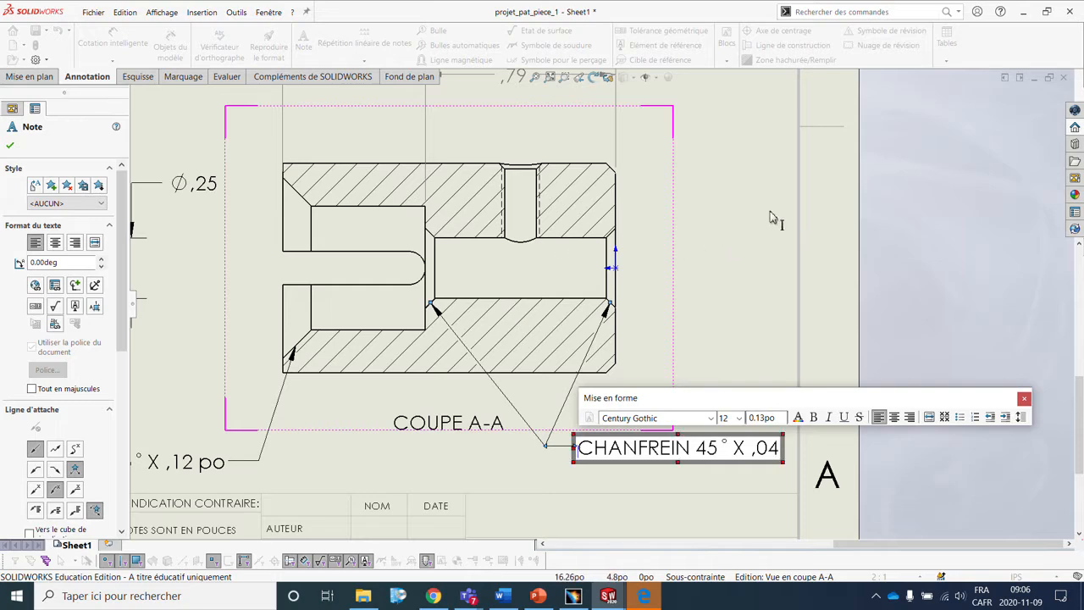
click(698, 244)
Step: Move the small bore's chamfer note slightly up and to the right, clear of the section label
scroll(694, 364, up, 5)
scroll(605, 378, down, 3)
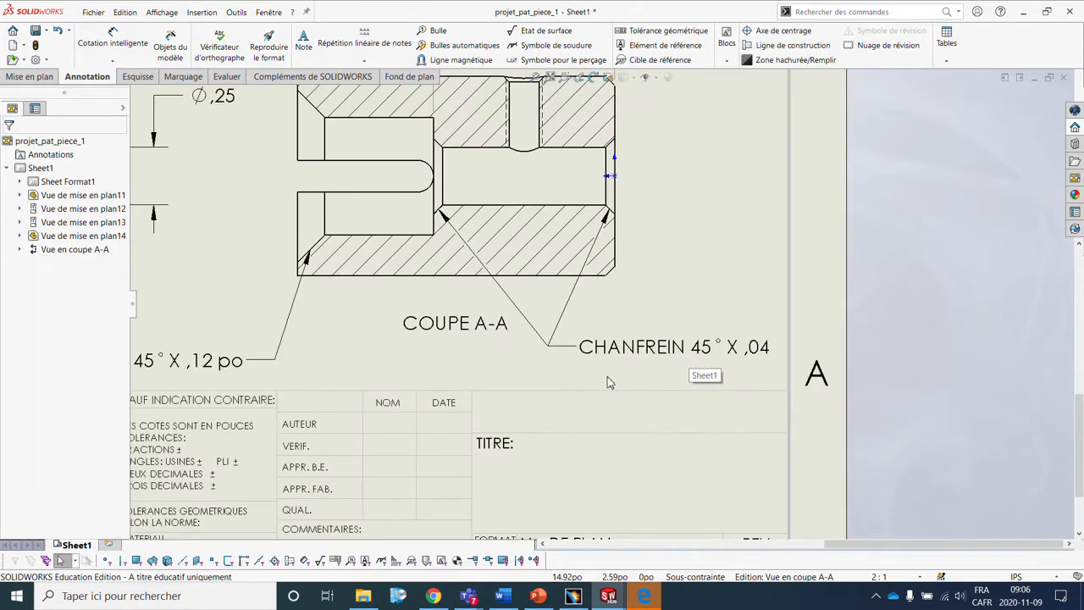
drag(622, 342, 650, 331)
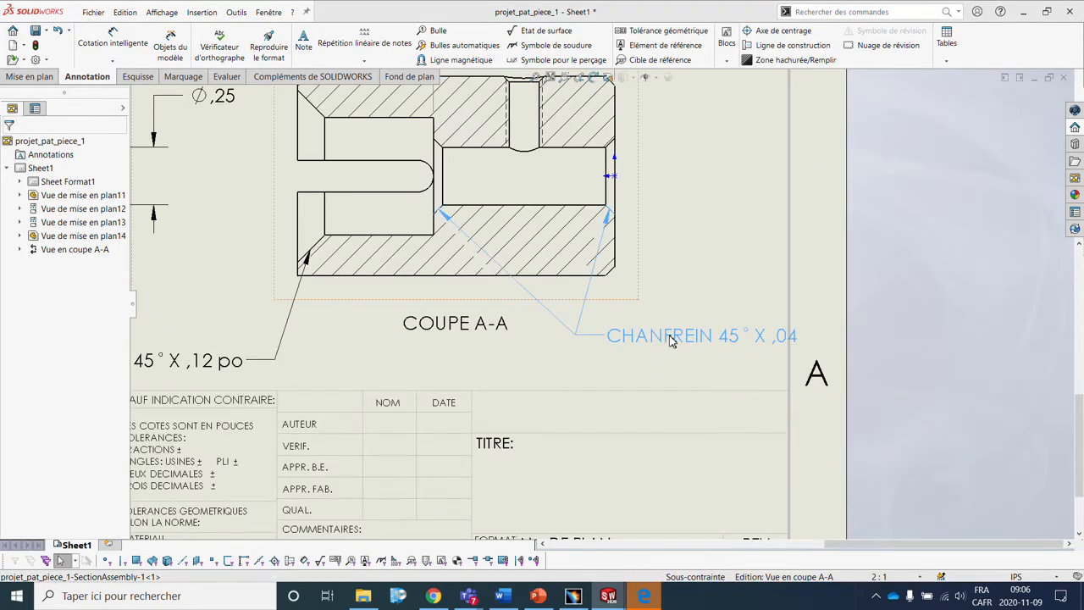
click(688, 206)
Step: Add a centerline midway between the upper and lower edges of the large bore in section A-A
scroll(499, 236, up, 2)
scroll(561, 314, down, 4)
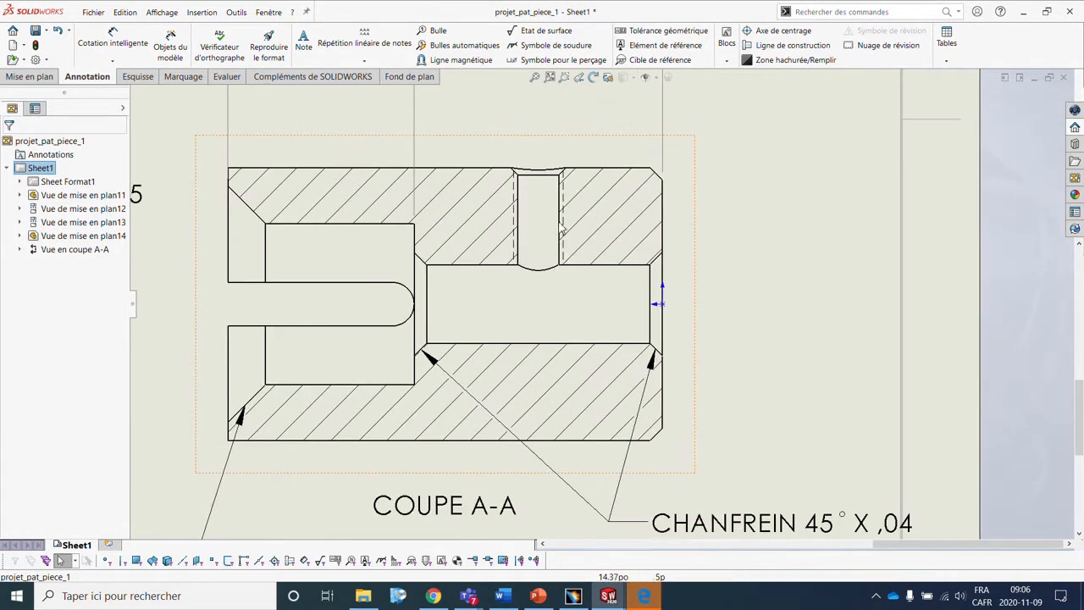
scroll(457, 356, up, 1)
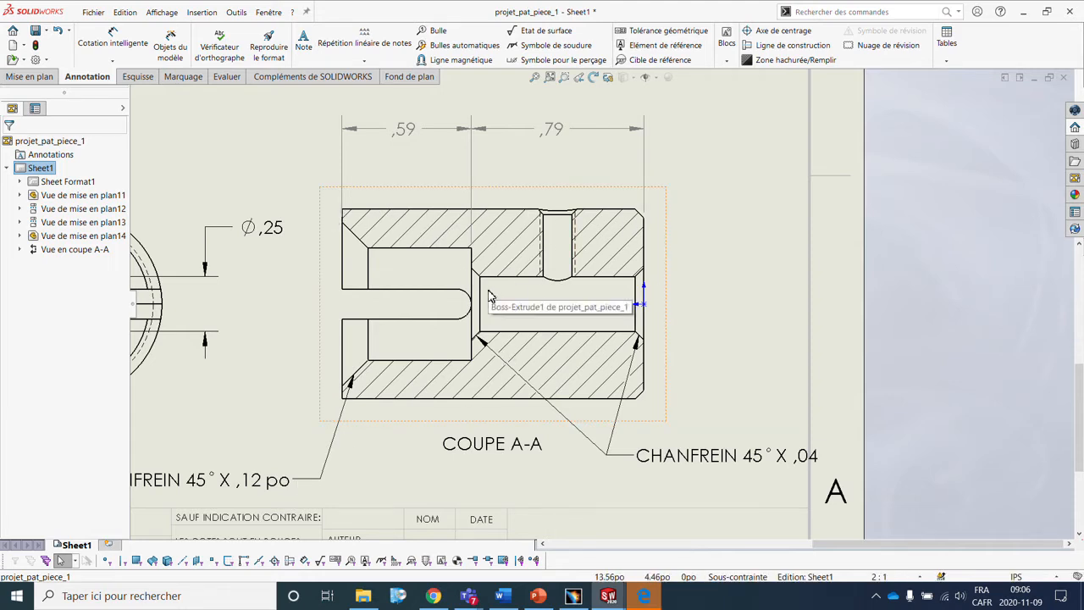
scroll(518, 285, down, 1)
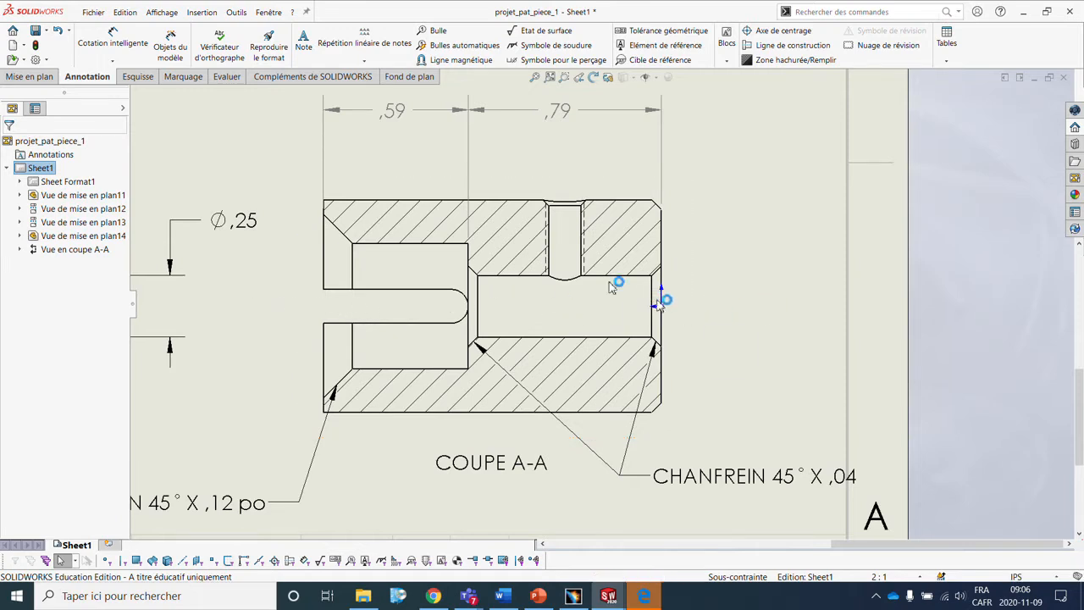
click(791, 45)
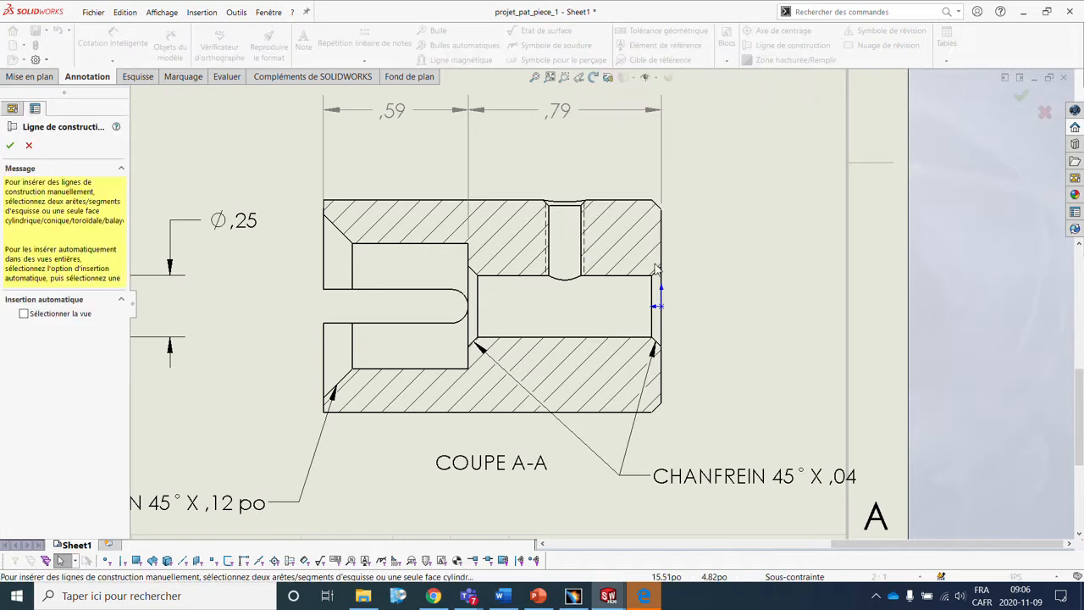
click(415, 245)
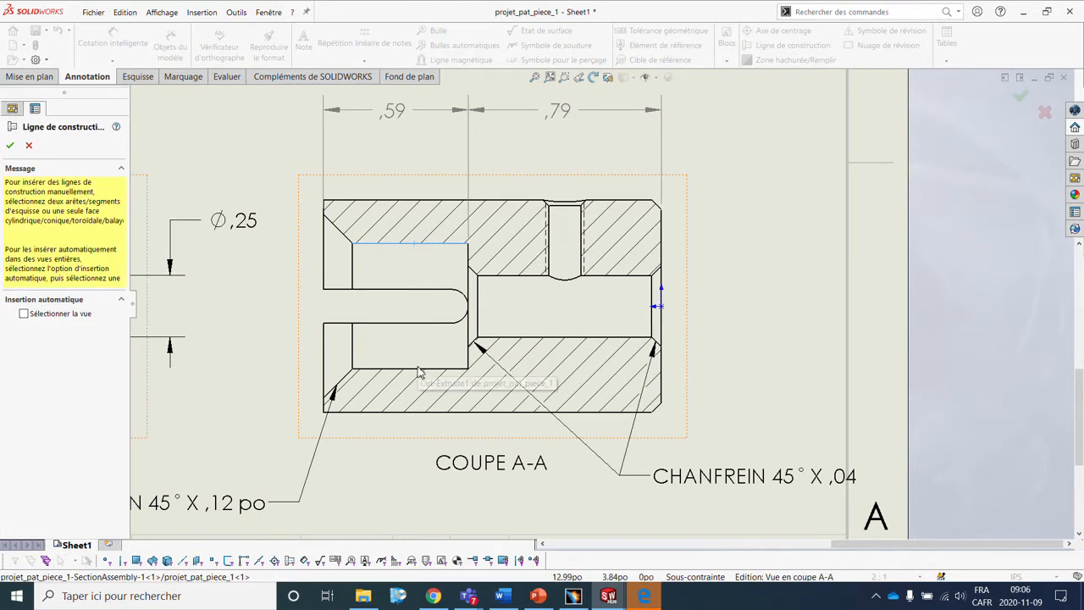
click(418, 369)
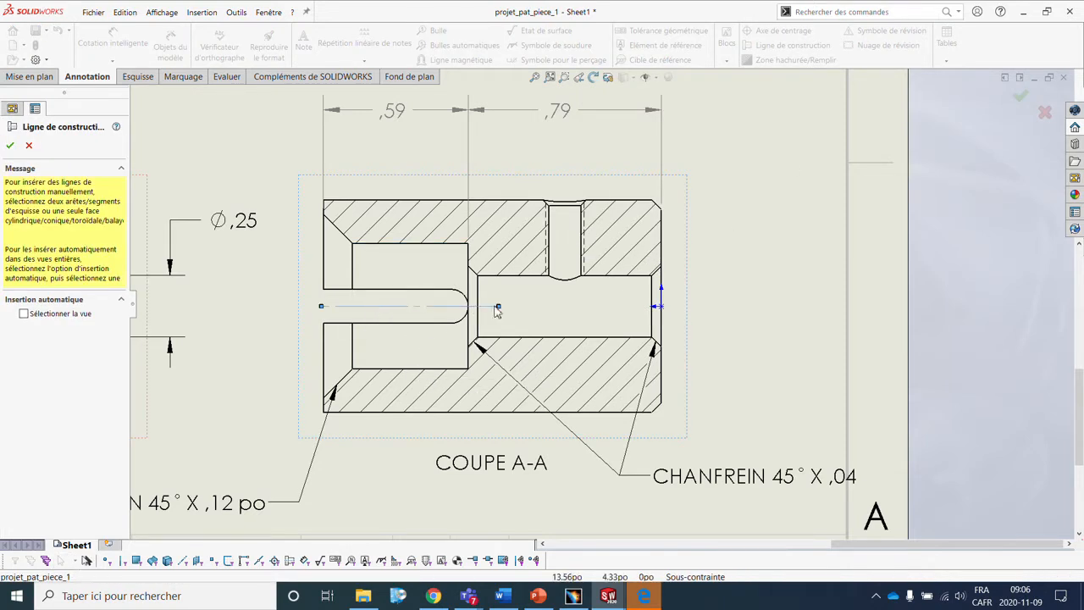
Step: Extend the bore centerline past both ends of section A-A and add a centerline to the small radial hole
drag(498, 306, 711, 310)
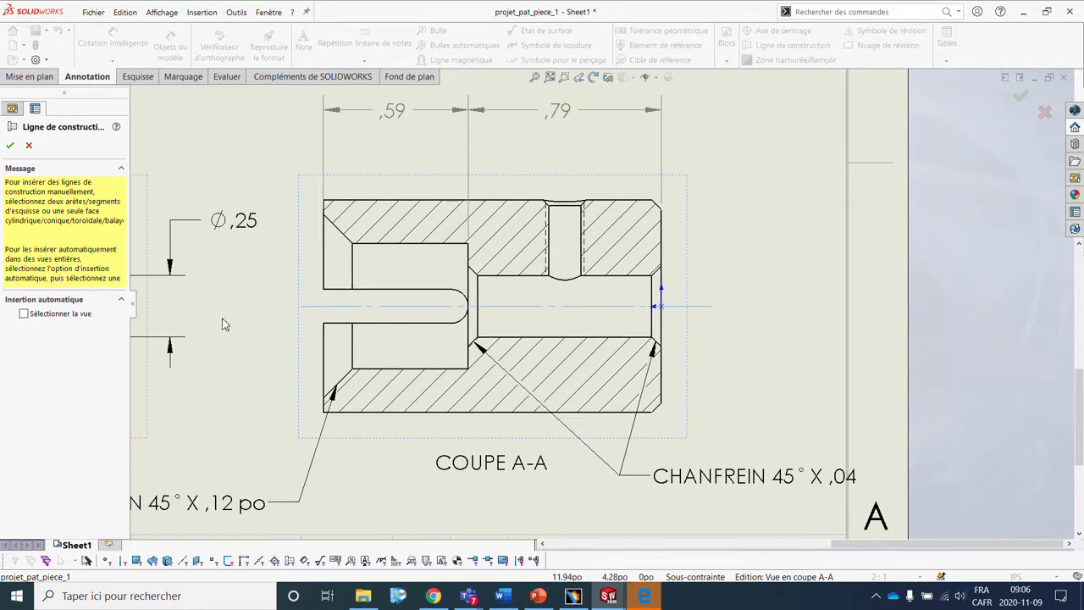
key(Escape)
click(790, 47)
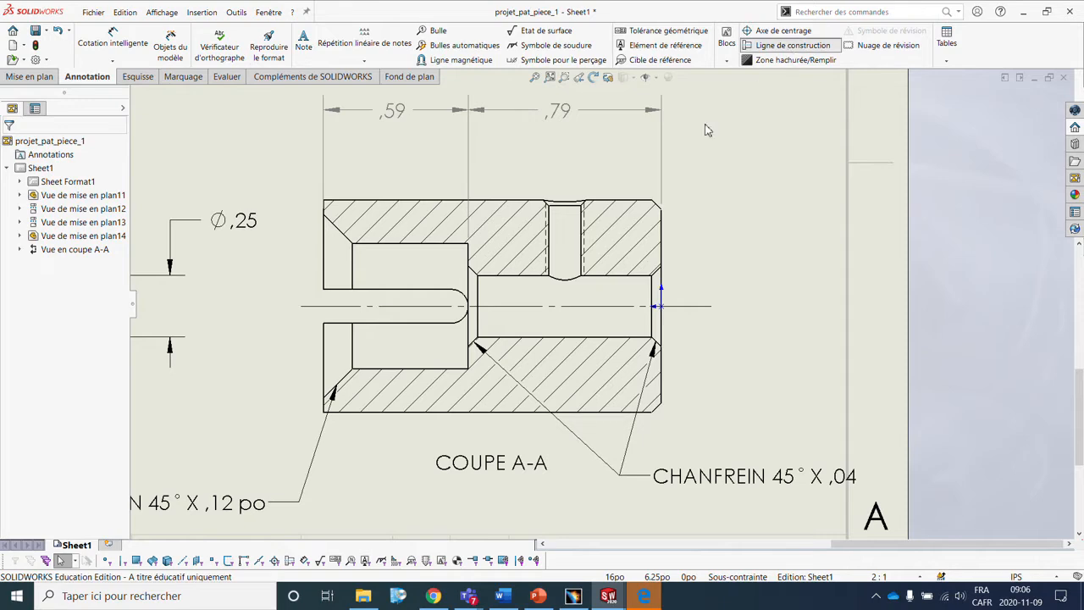
click(548, 234)
click(583, 242)
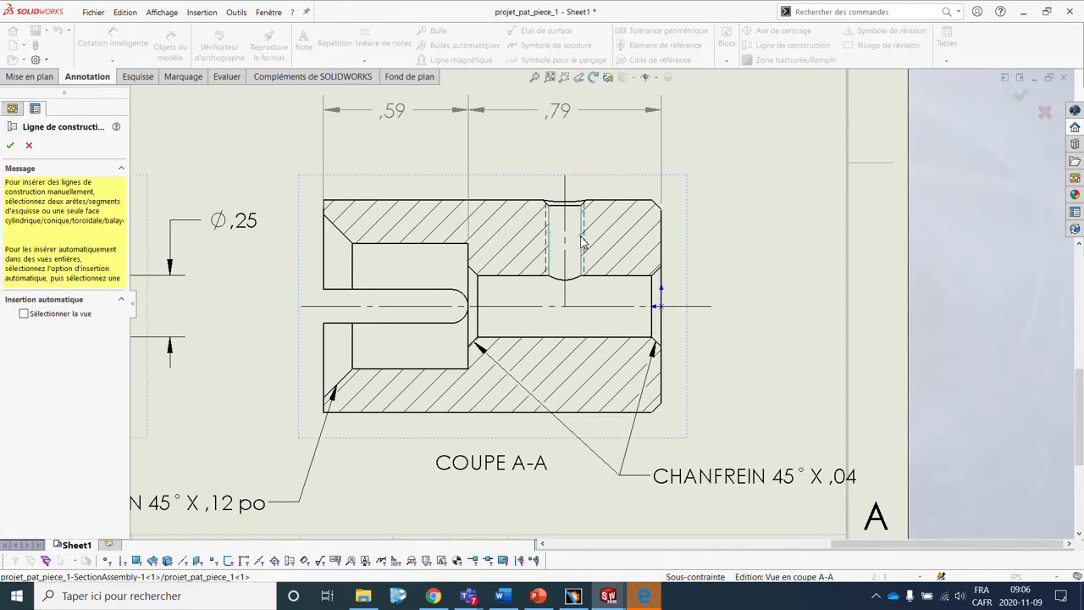
Step: Delete the Ø,25 and Ø,87 linear diameter dimensions from the circular end view
scroll(753, 242, up, 5)
scroll(479, 294, down, 3)
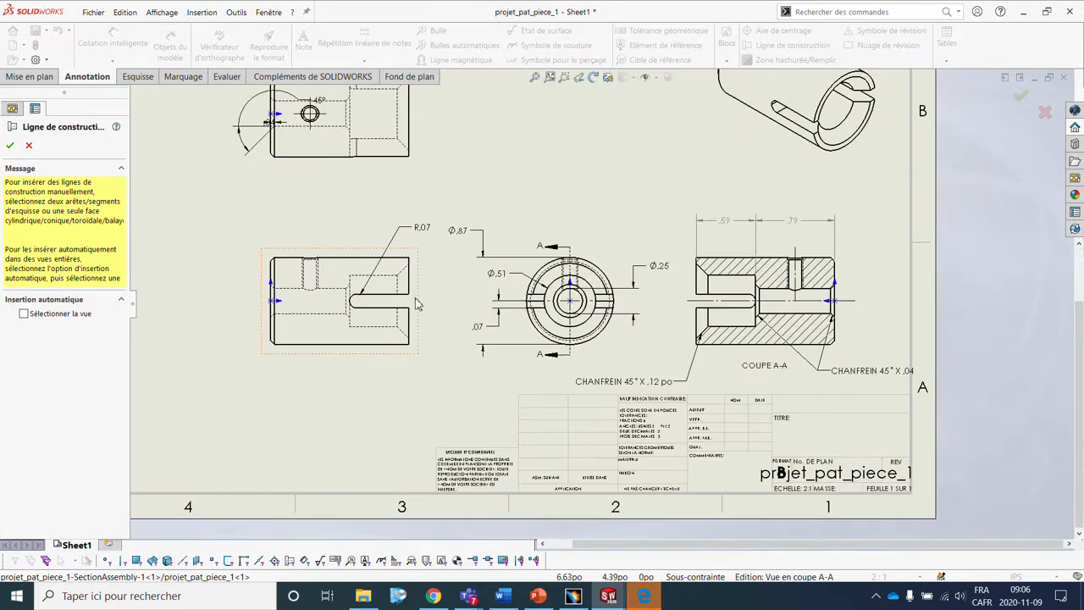
scroll(570, 298, down, 2)
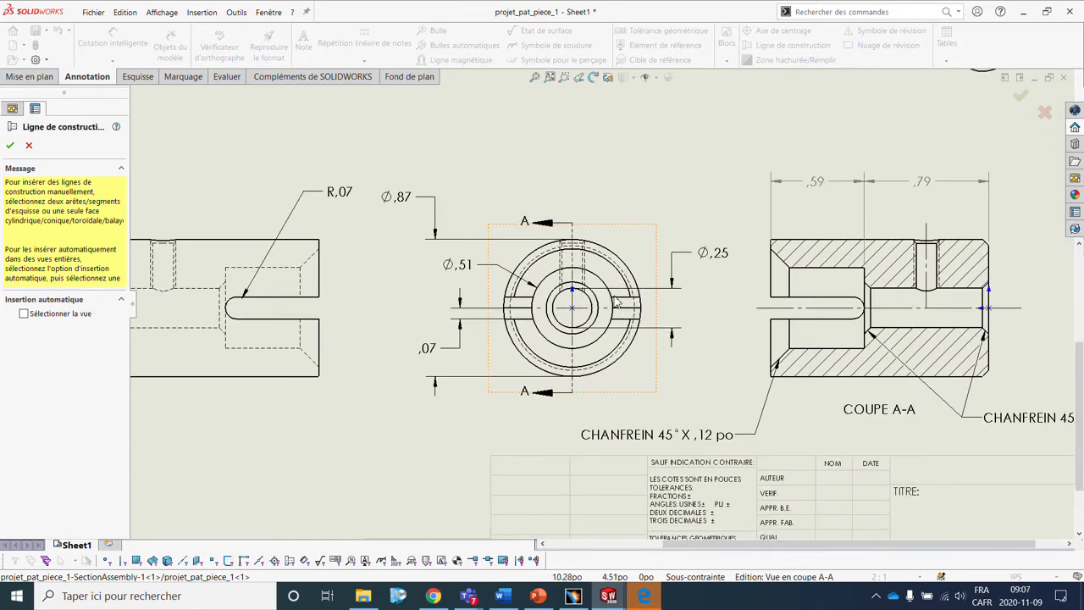
scroll(617, 303, down, 1)
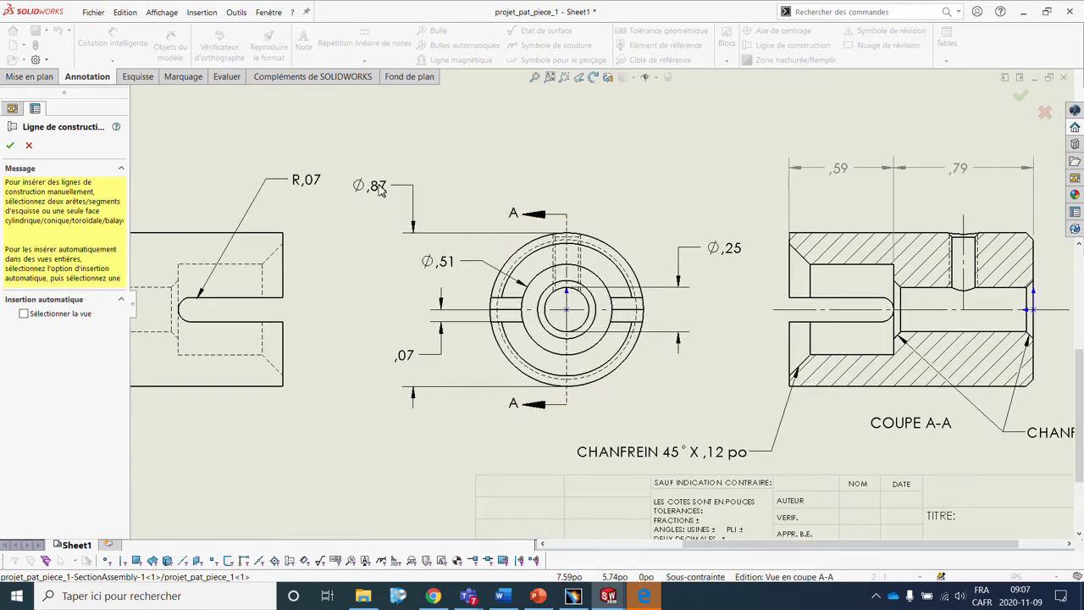
key(Escape)
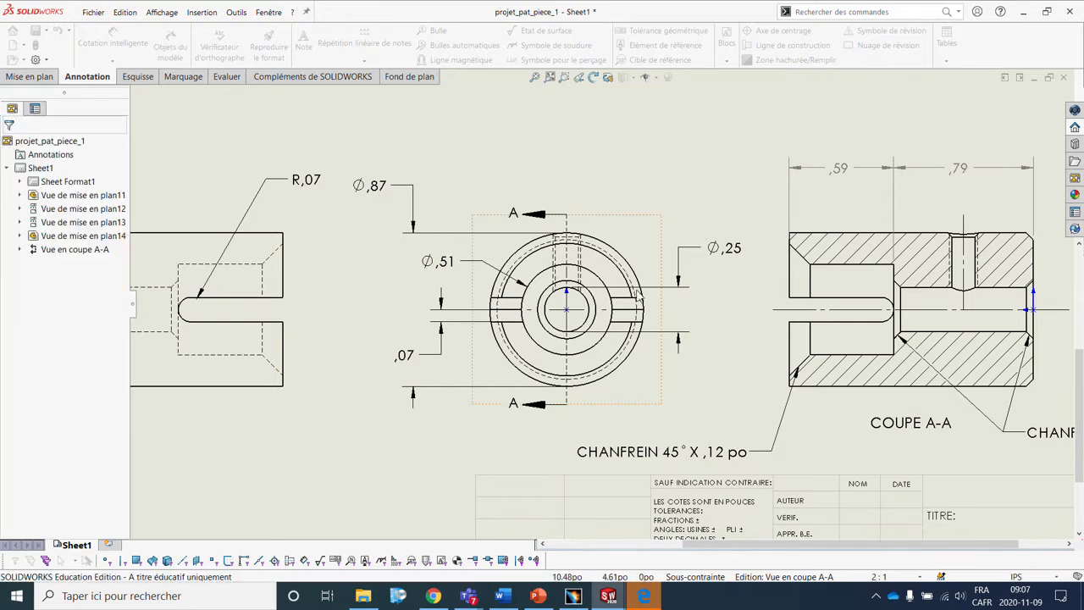
click(675, 294)
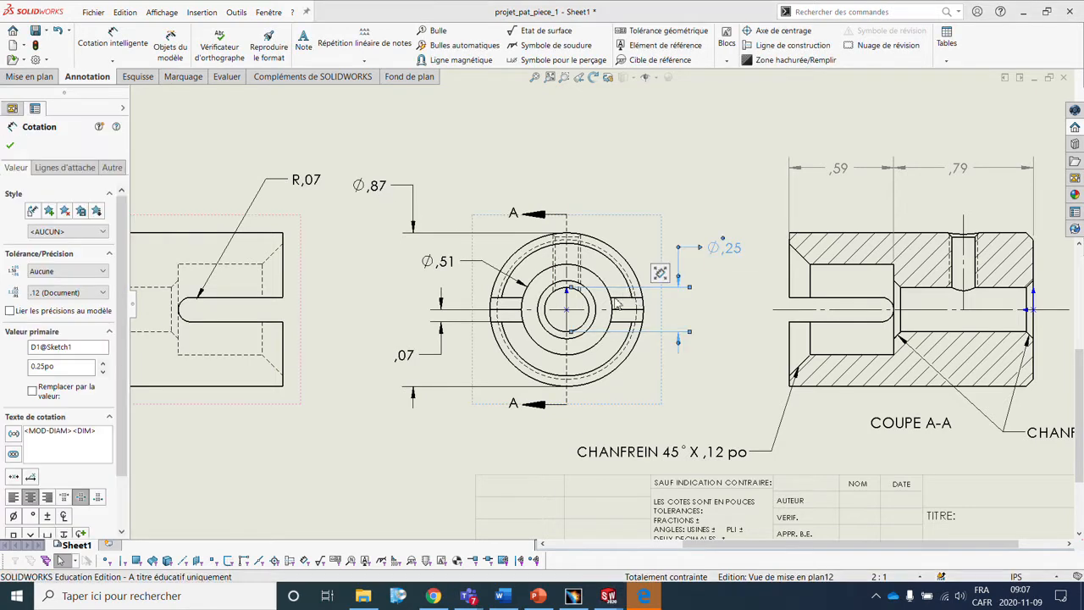
key(Delete)
click(414, 211)
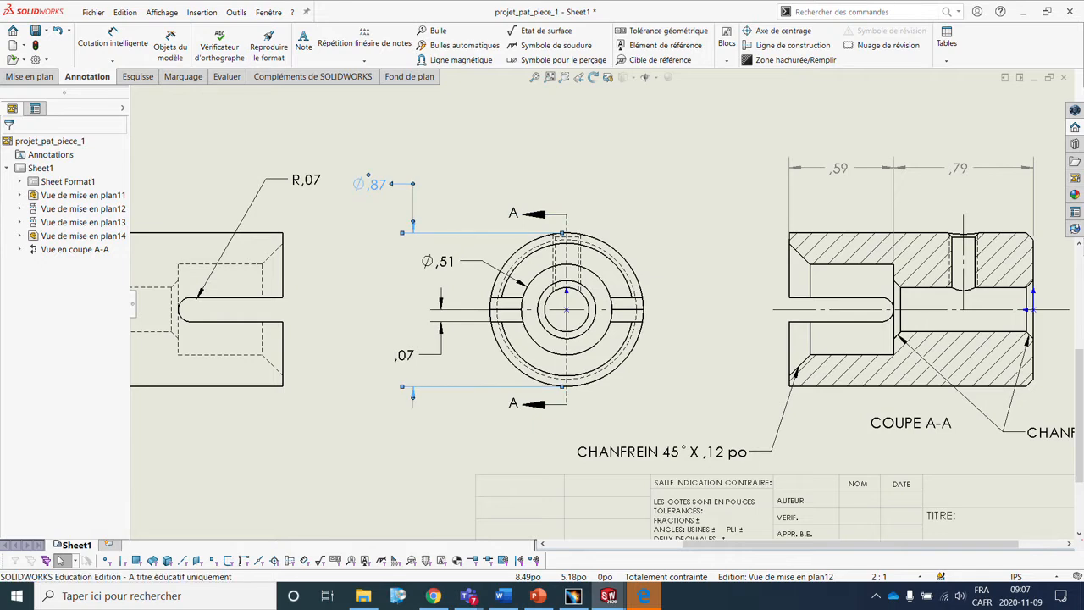
key(Delete)
Step: Dimension the outer circle and the small bore circle of the end view, placing both texts to the right of the view
click(139, 46)
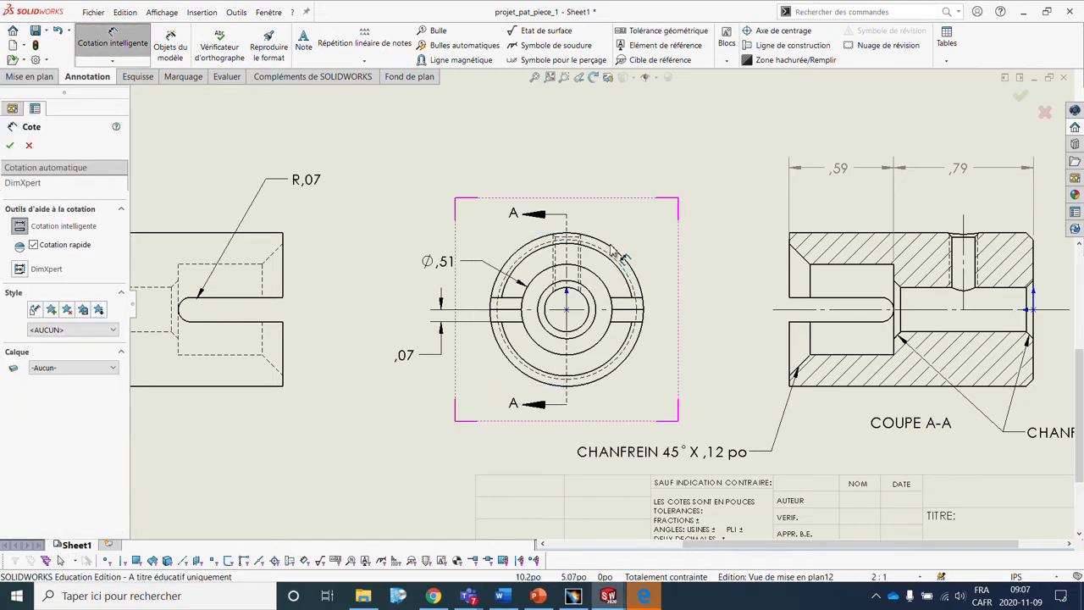
click(616, 251)
click(694, 159)
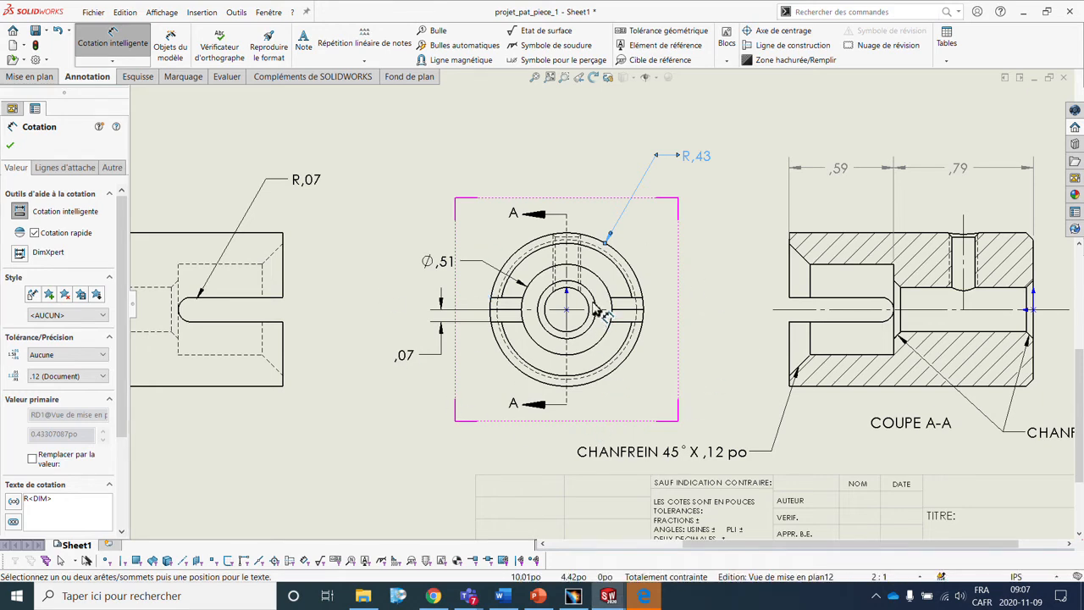
click(600, 313)
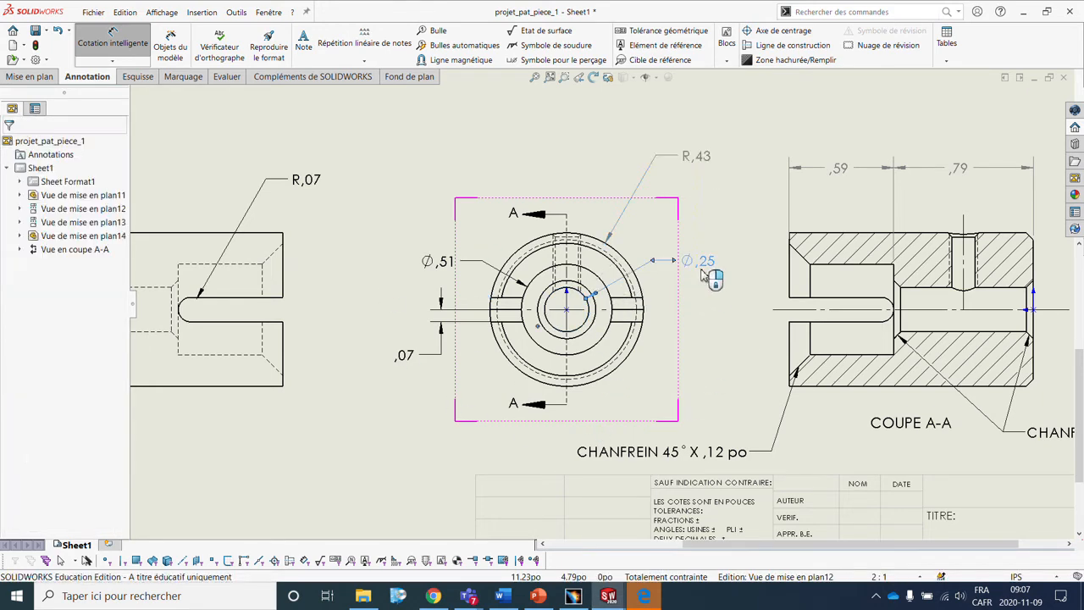
click(705, 275)
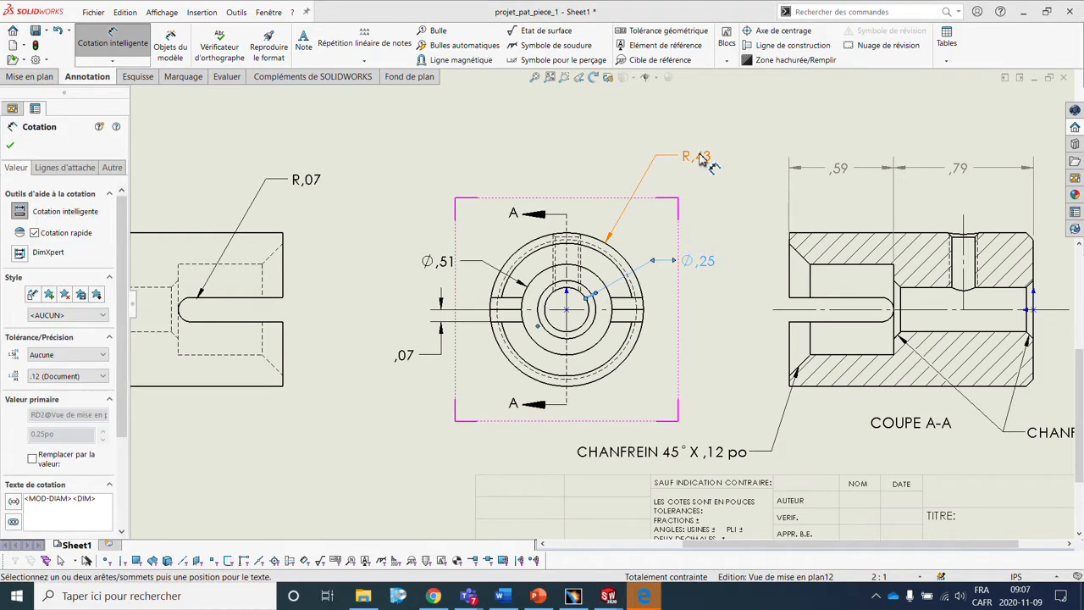
key(Escape)
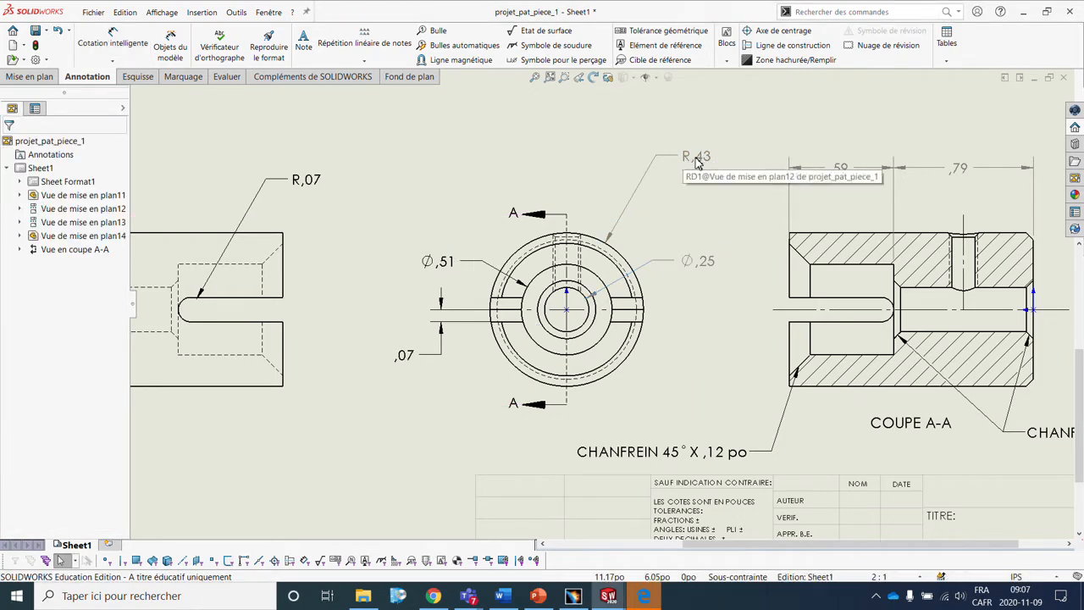
Step: Switch the outer circle's radius dimension in the end view to a diameter display
click(696, 161)
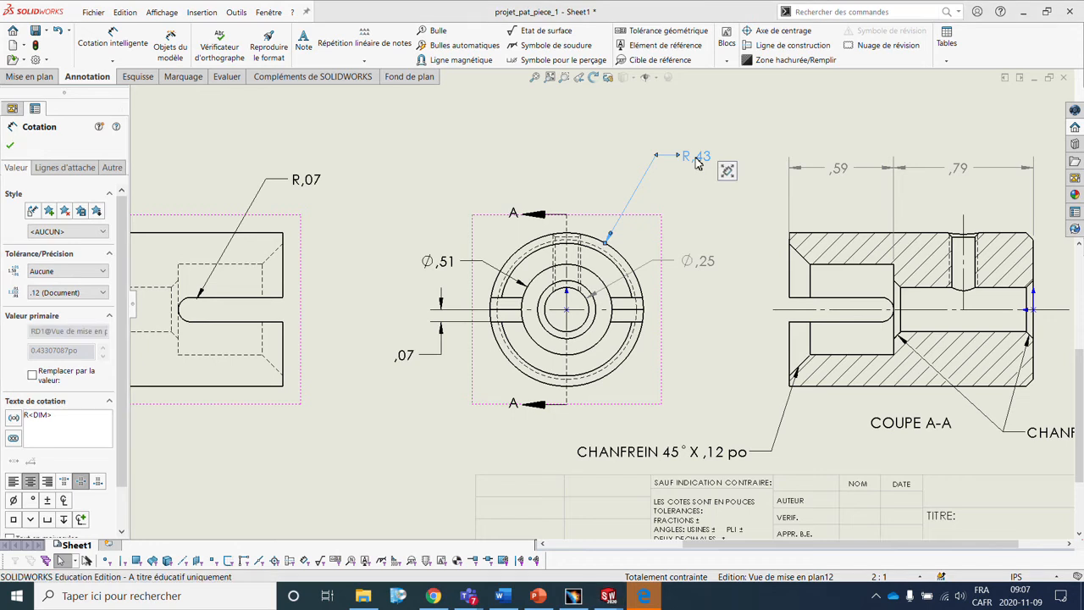
click(68, 168)
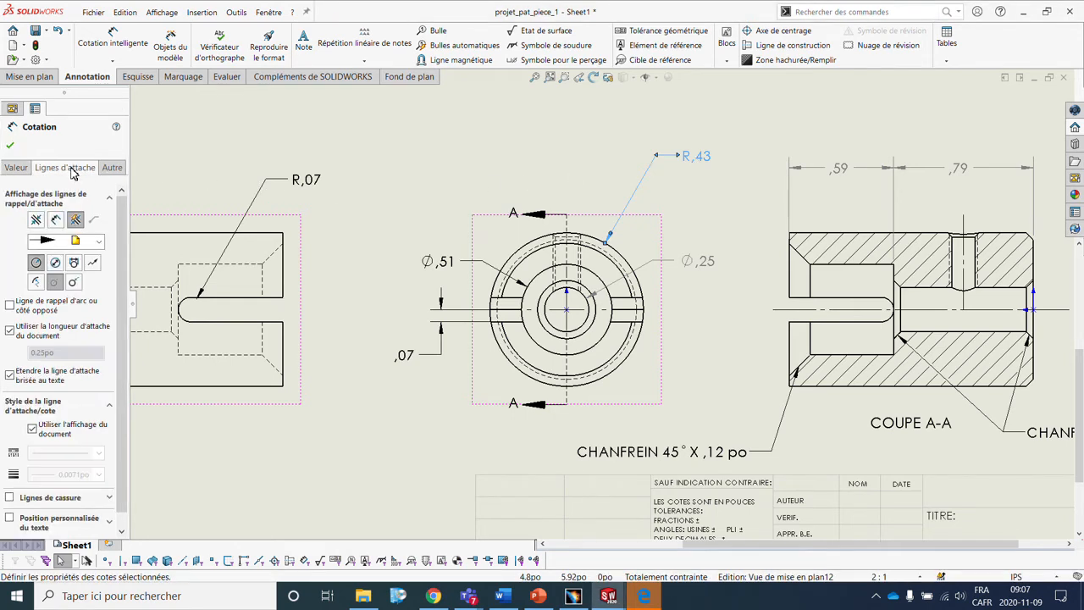
click(55, 263)
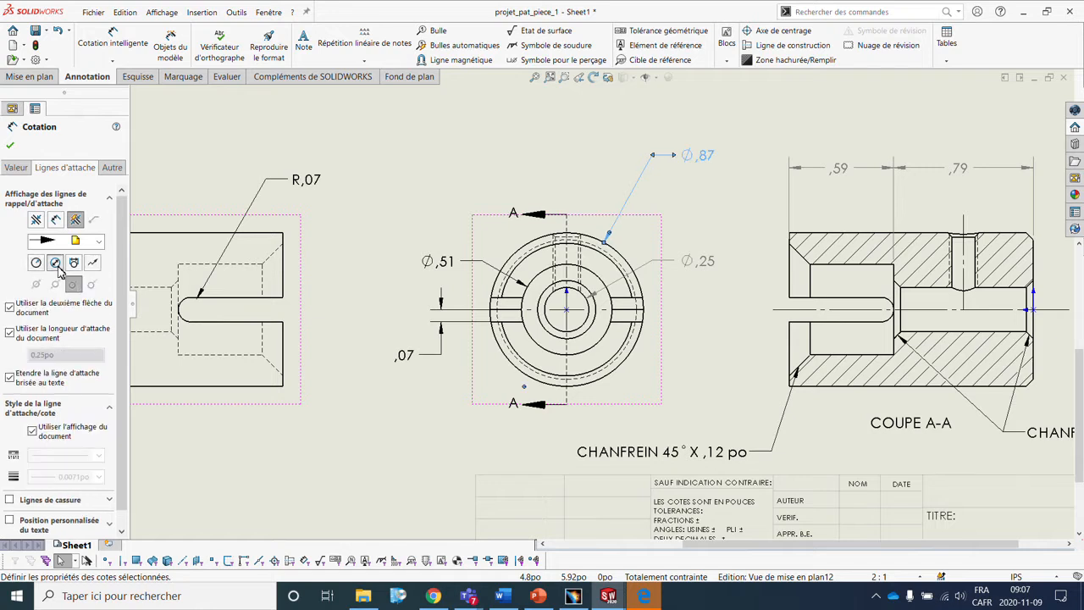
click(12, 127)
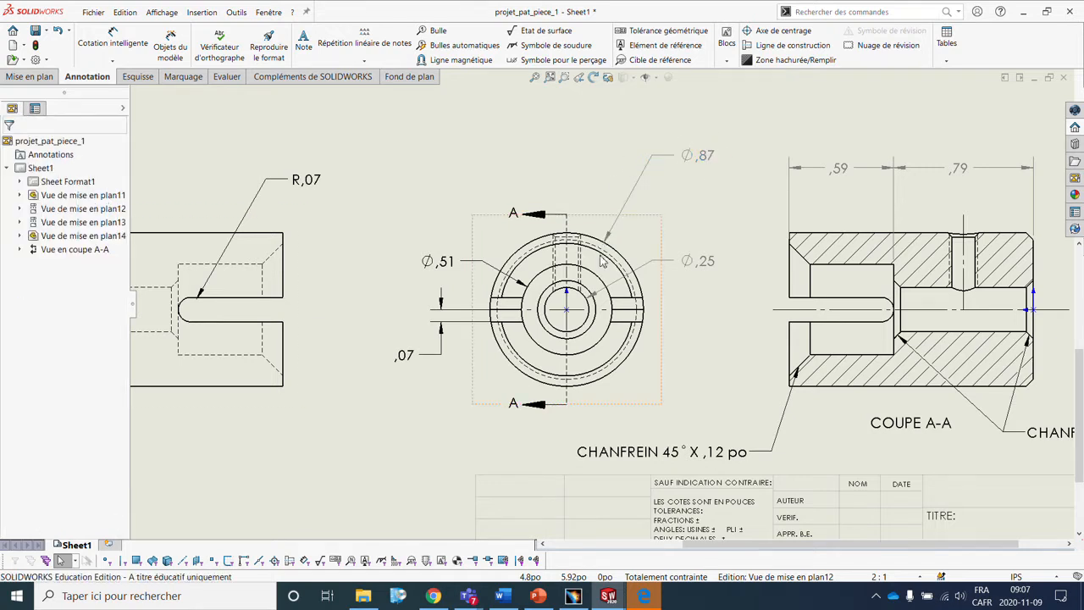
Step: Set the precision of the outer circle's diameter dimension to three decimals (.123)
click(708, 159)
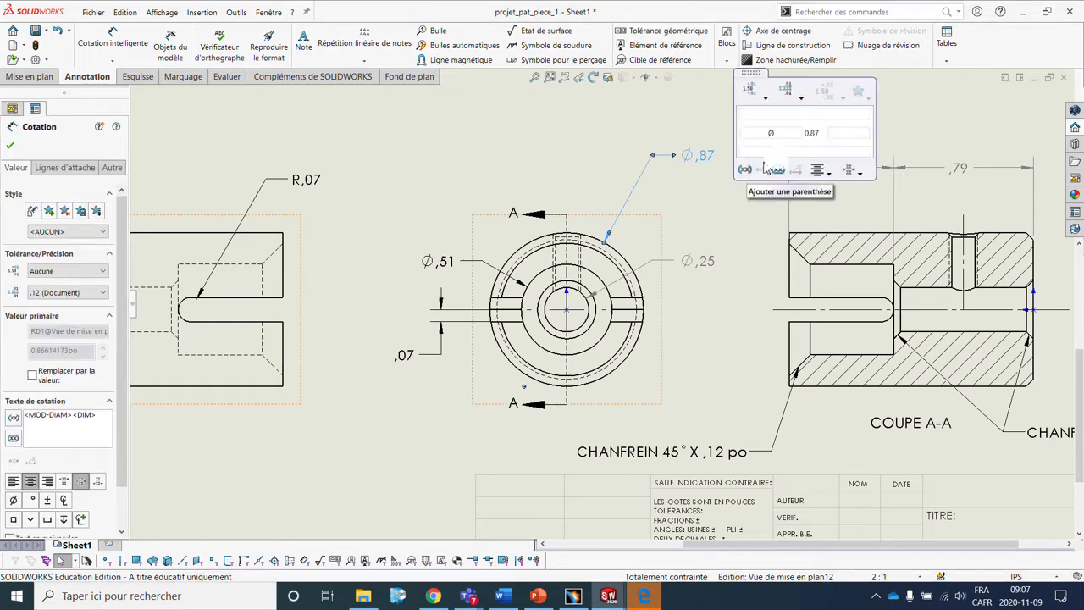
click(800, 97)
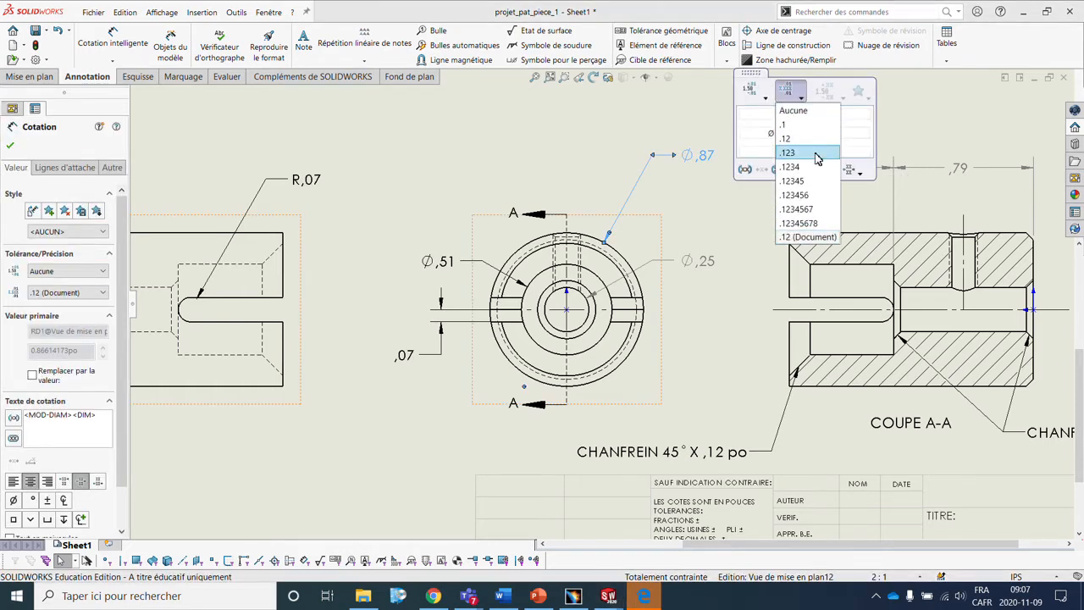
click(813, 153)
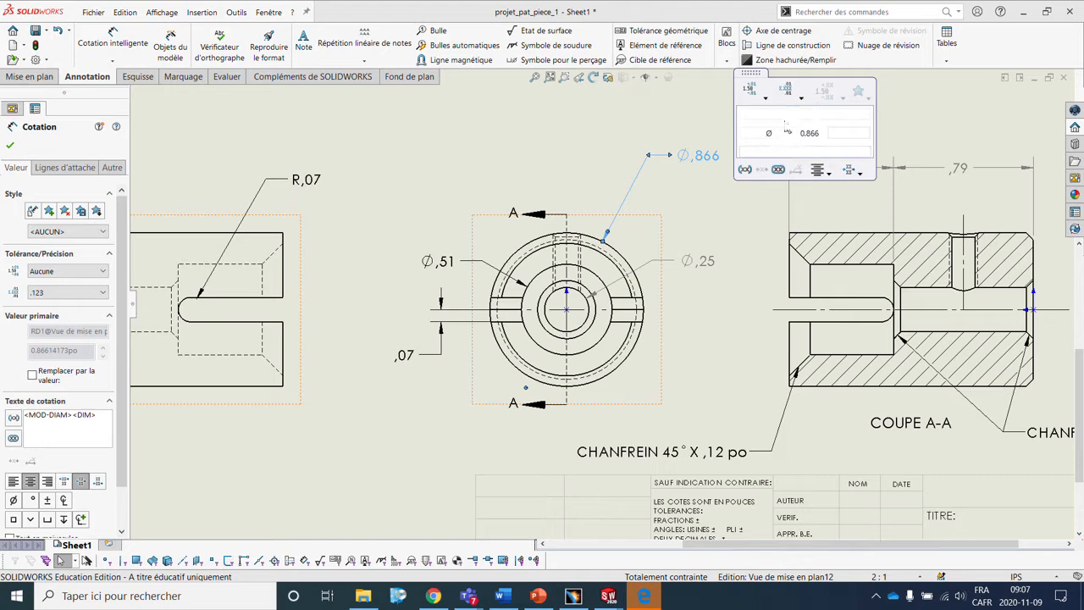
click(747, 223)
Step: Delete the ,07 slot dimension from the circular end view
scroll(659, 296, up, 1)
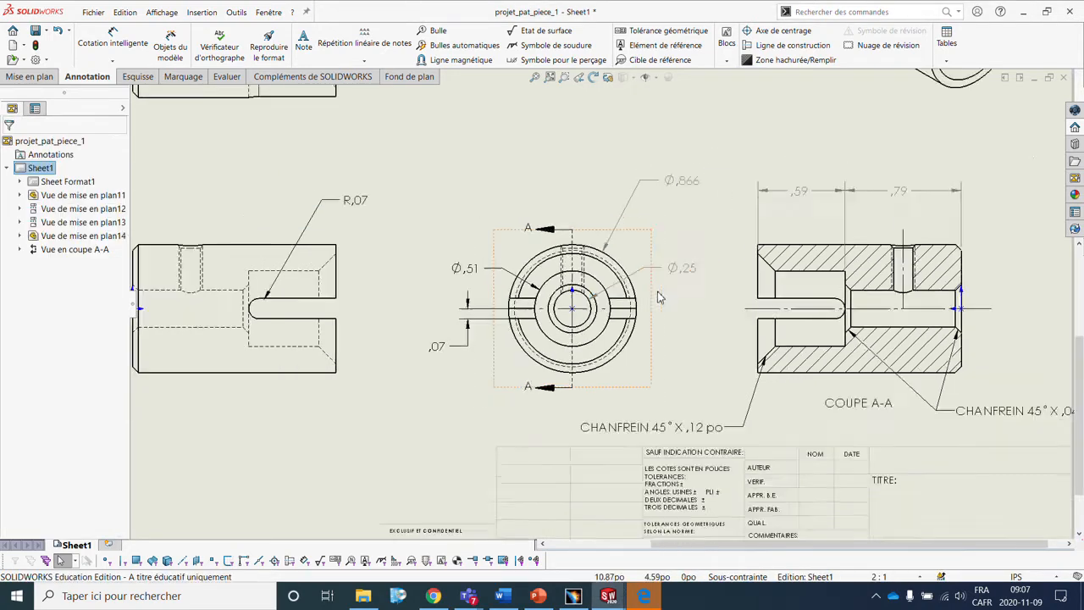
scroll(539, 312, down, 3)
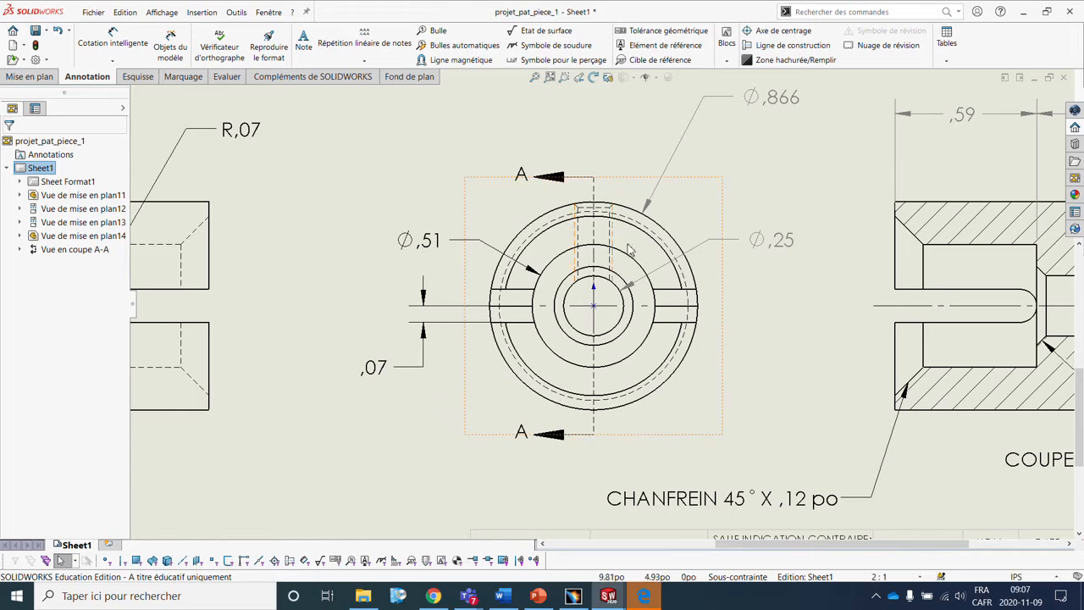
click(453, 335)
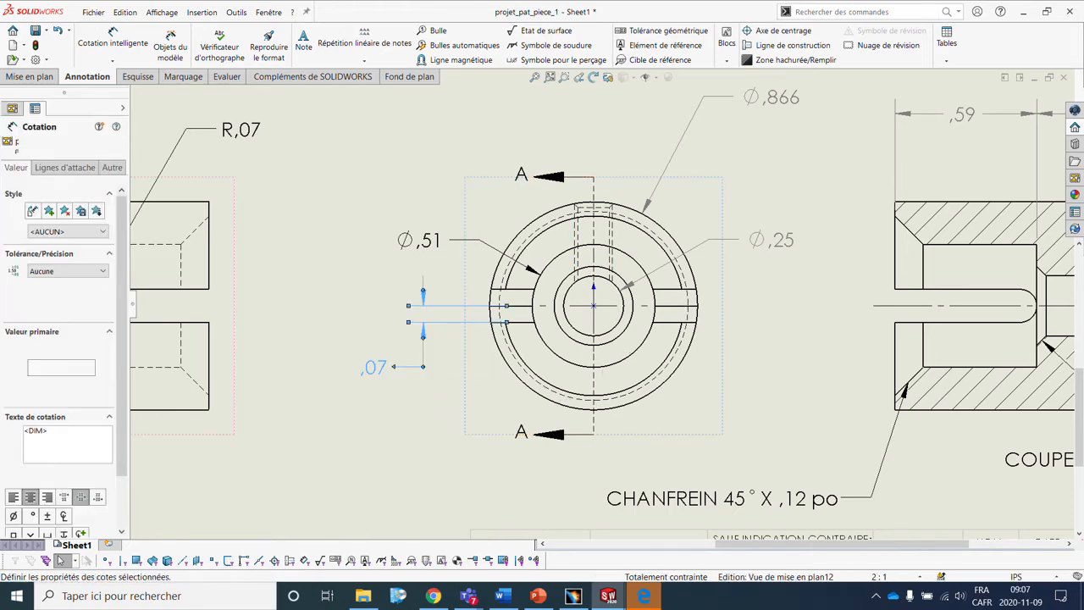
key(Delete)
Step: Add a center mark to the slot's rounded end in the side view, with slot center mark, document defaults and extended lines turned off
scroll(508, 303, up, 4)
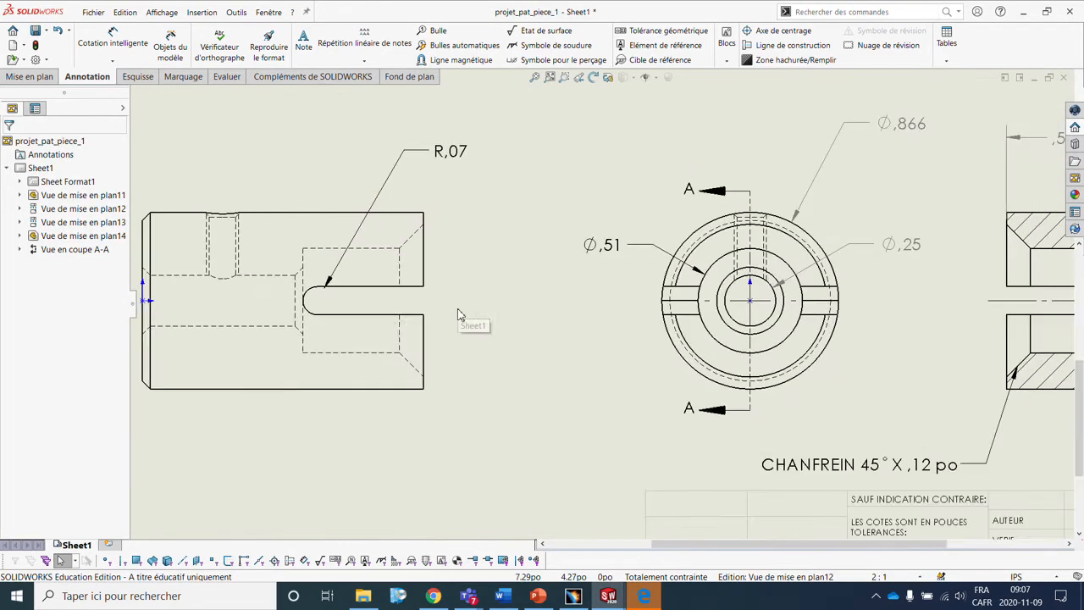
scroll(461, 307, down, 3)
scroll(386, 317, down, 2)
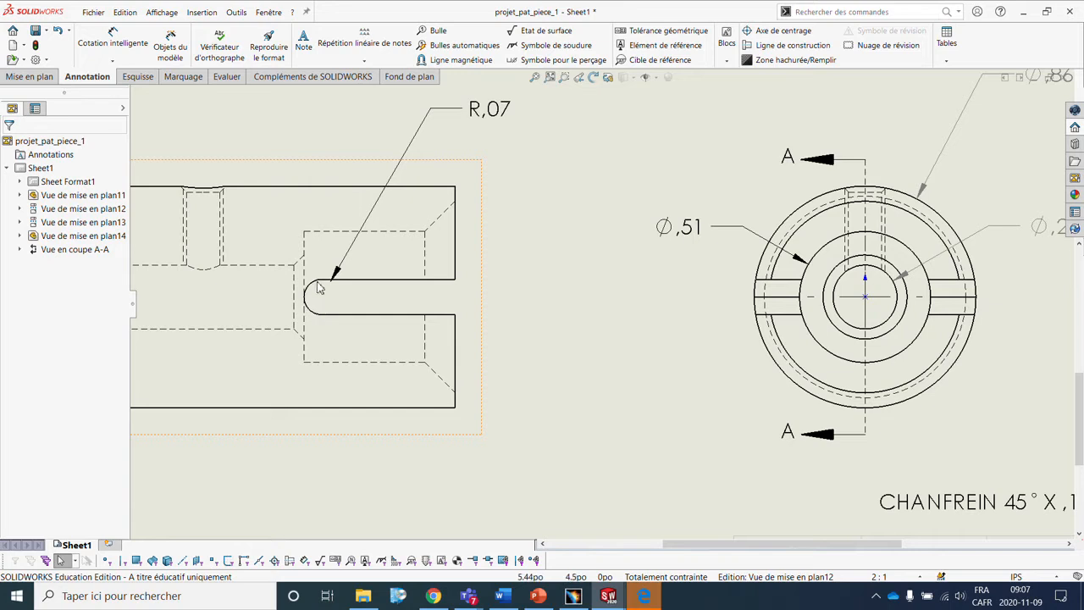
click(771, 32)
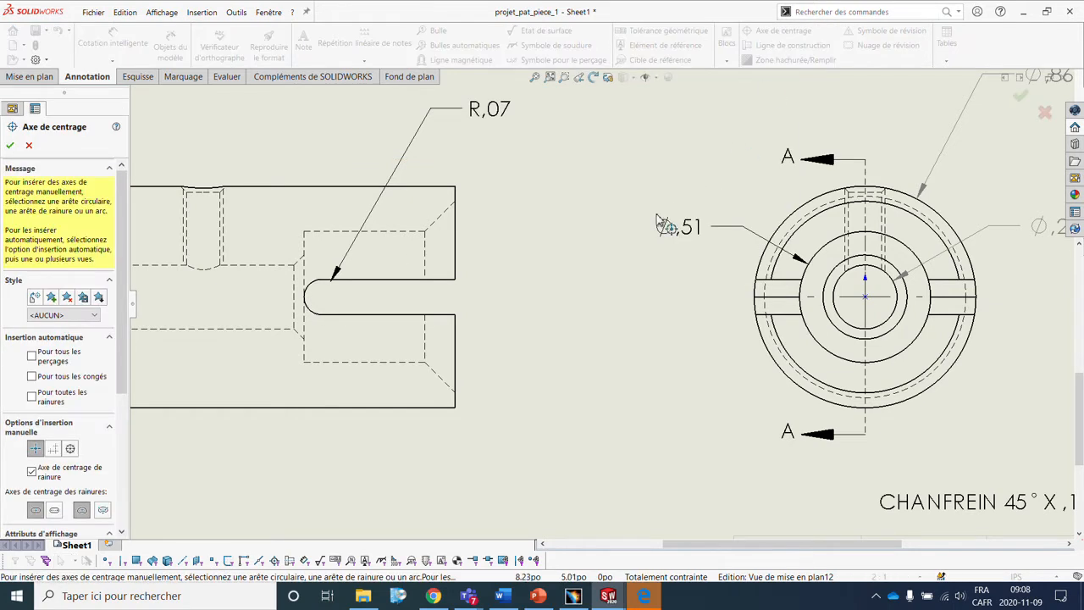
click(313, 289)
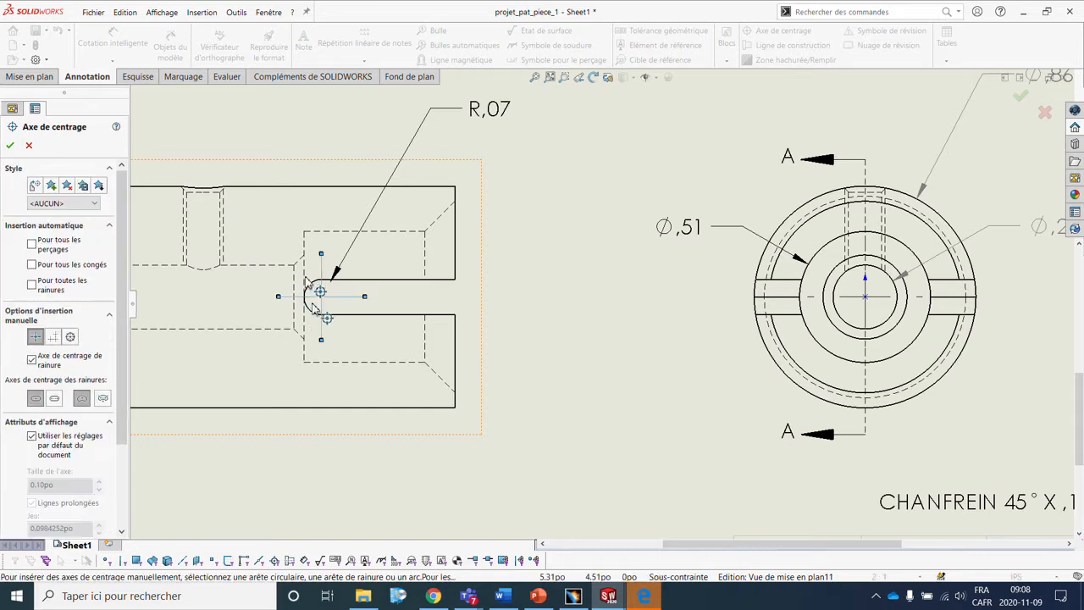
click(32, 360)
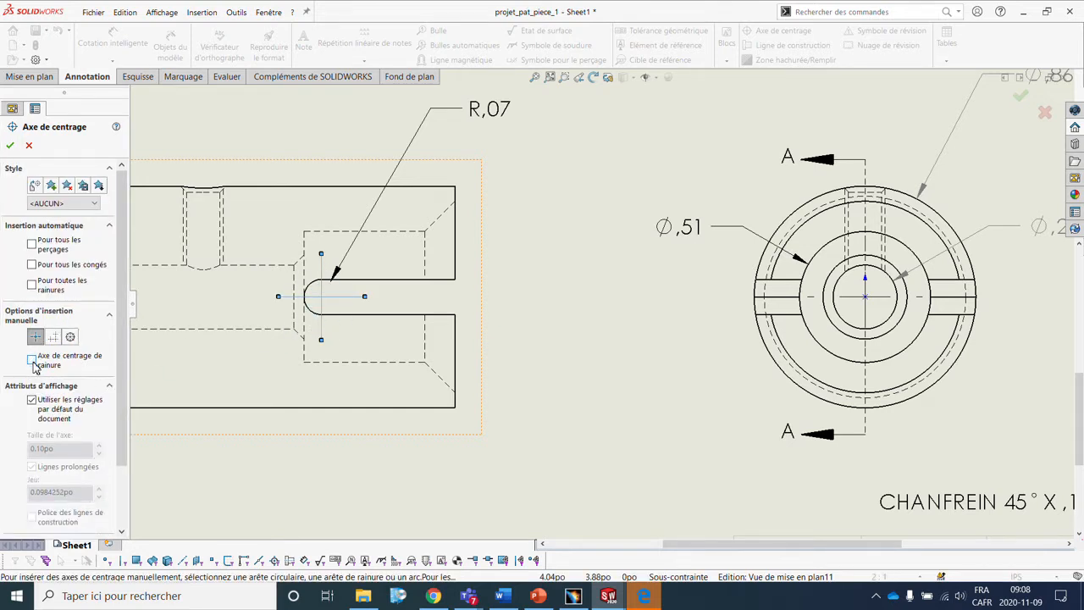
click(48, 401)
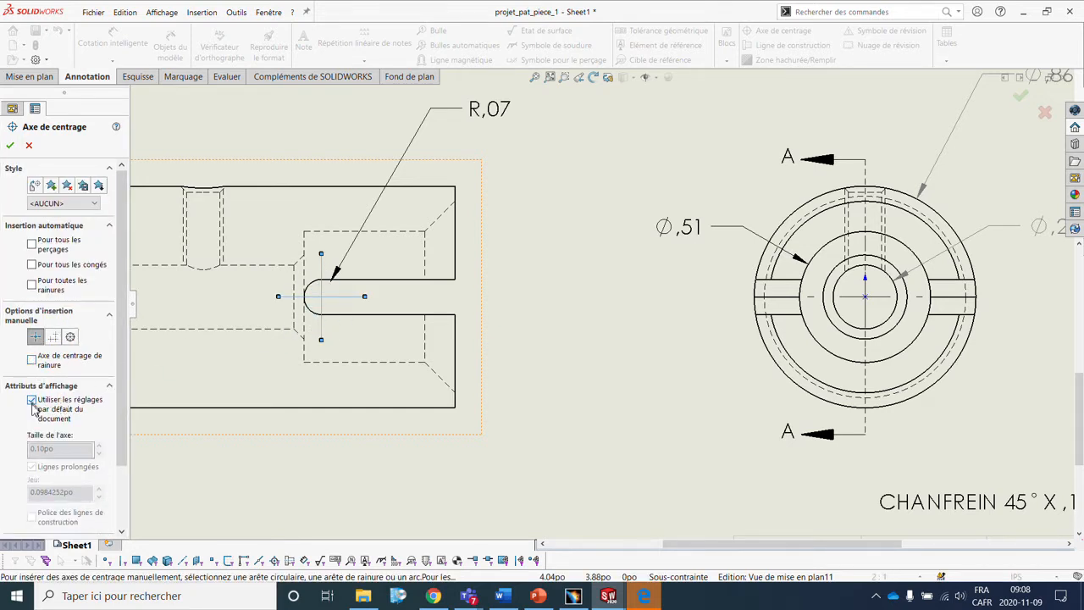
click(32, 466)
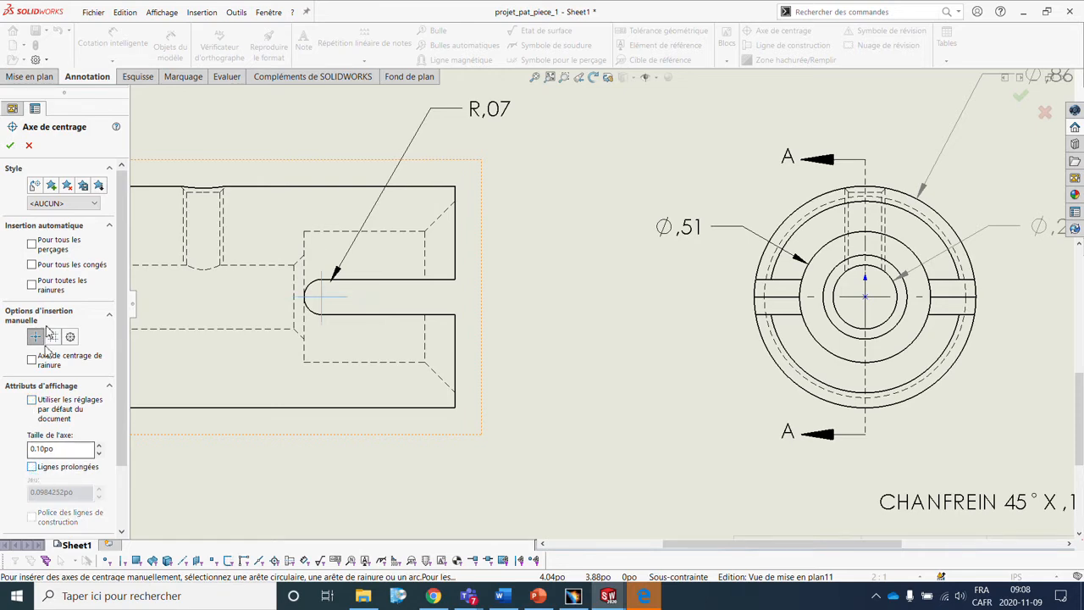
click(11, 146)
Step: Add a horizontal centerline between the outer edges of the side view and extend it past the chamfered end
scroll(377, 311, up, 2)
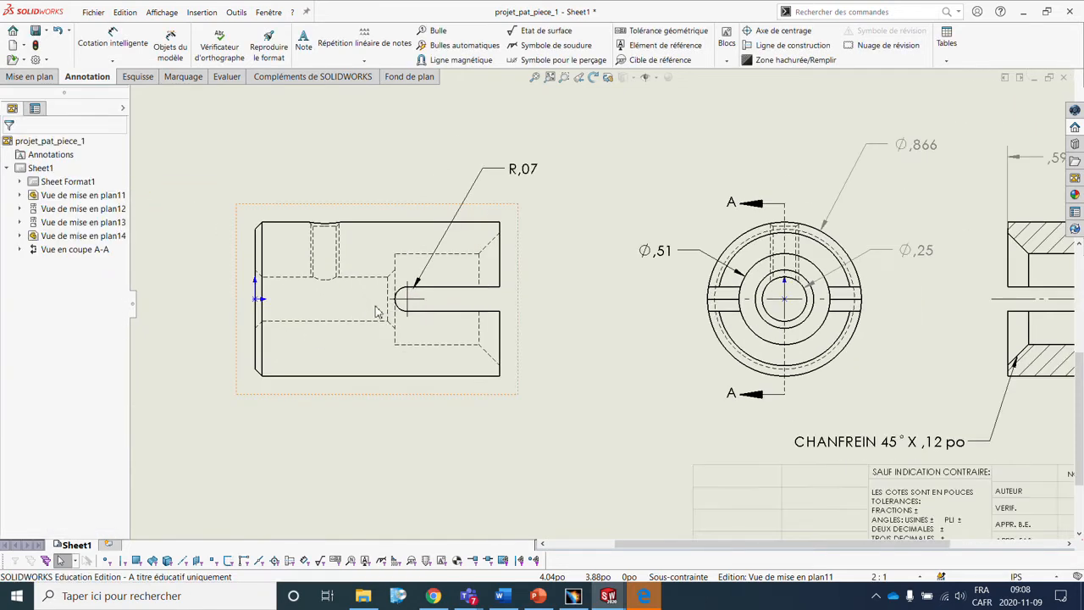
click(574, 300)
scroll(549, 302, down, 1)
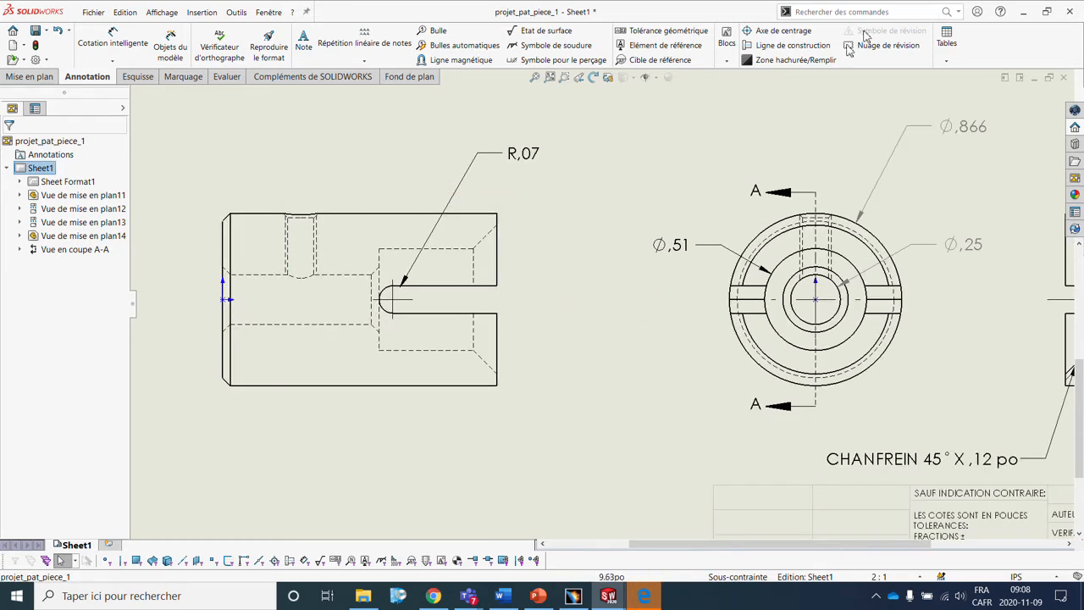
click(791, 45)
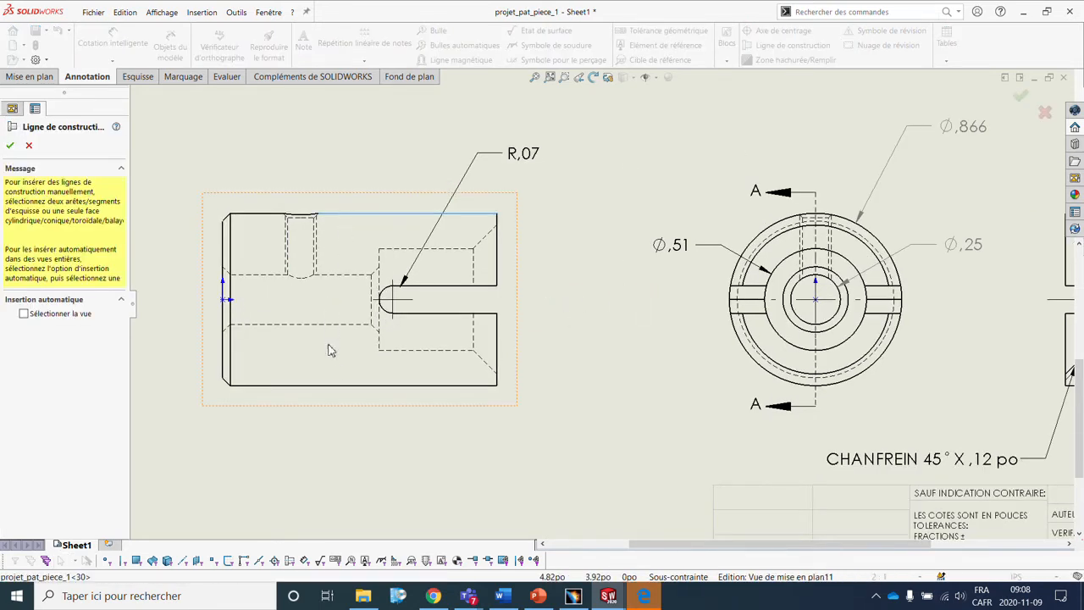
click(337, 386)
click(286, 300)
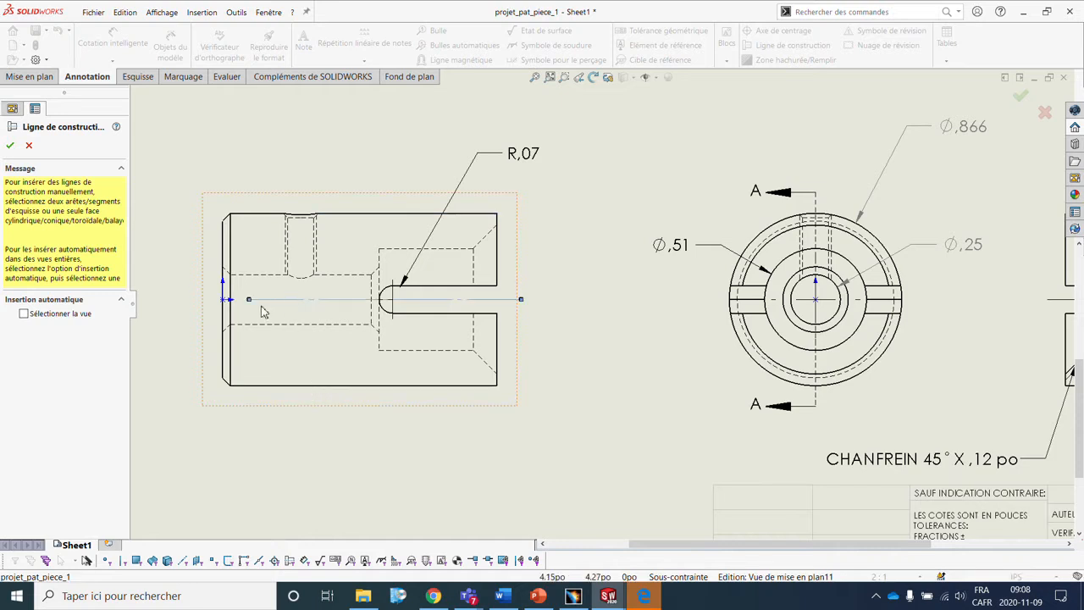
drag(249, 300, 171, 310)
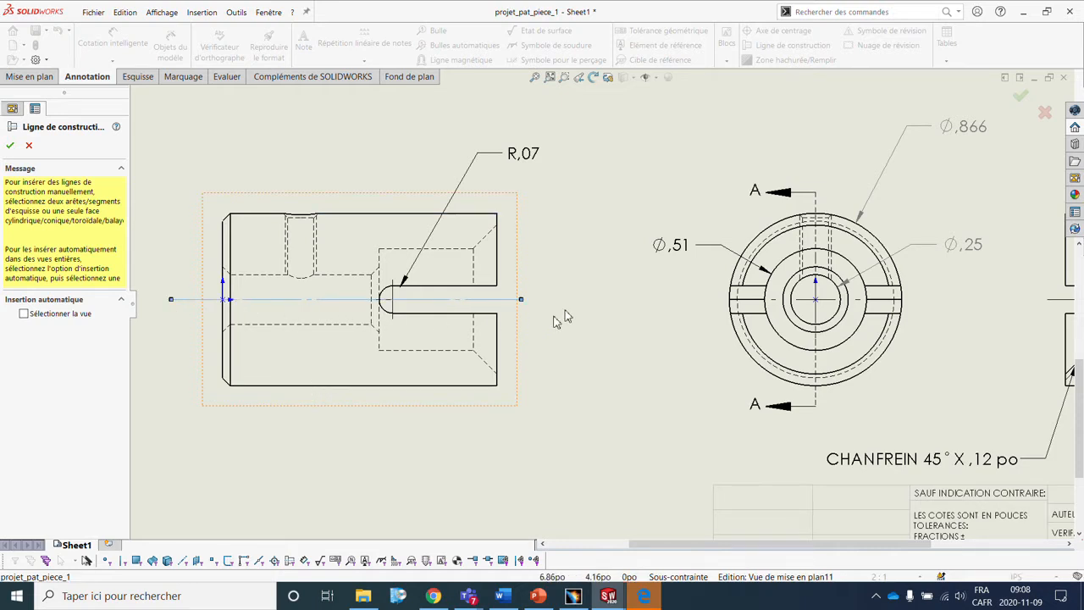
Step: Add a vertical centerline through the small radial hole in the side view
click(11, 149)
click(787, 45)
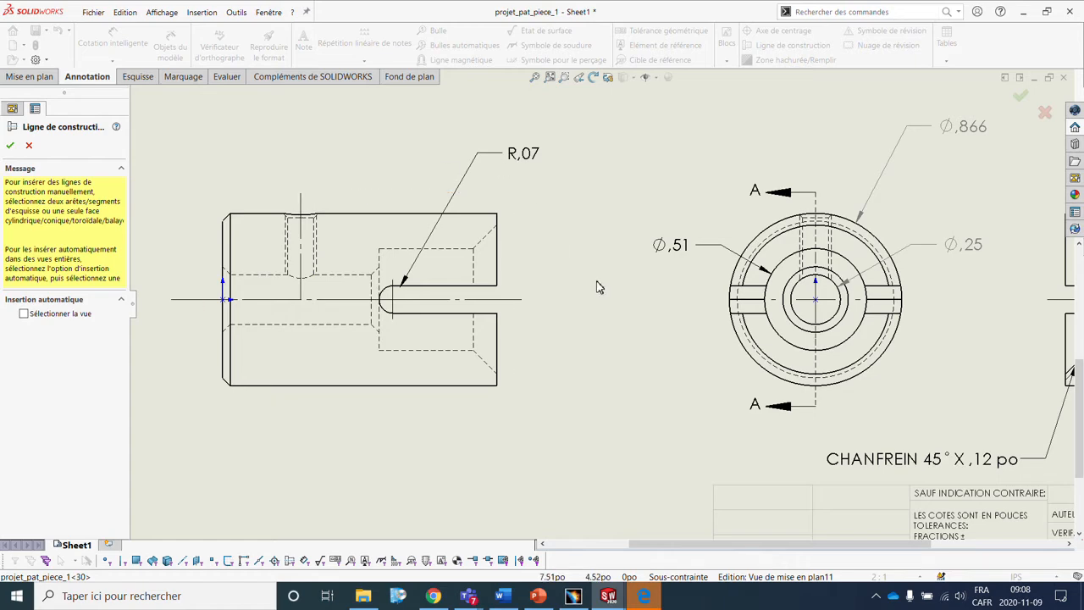
scroll(483, 355, up, 3)
scroll(480, 370, down, 2)
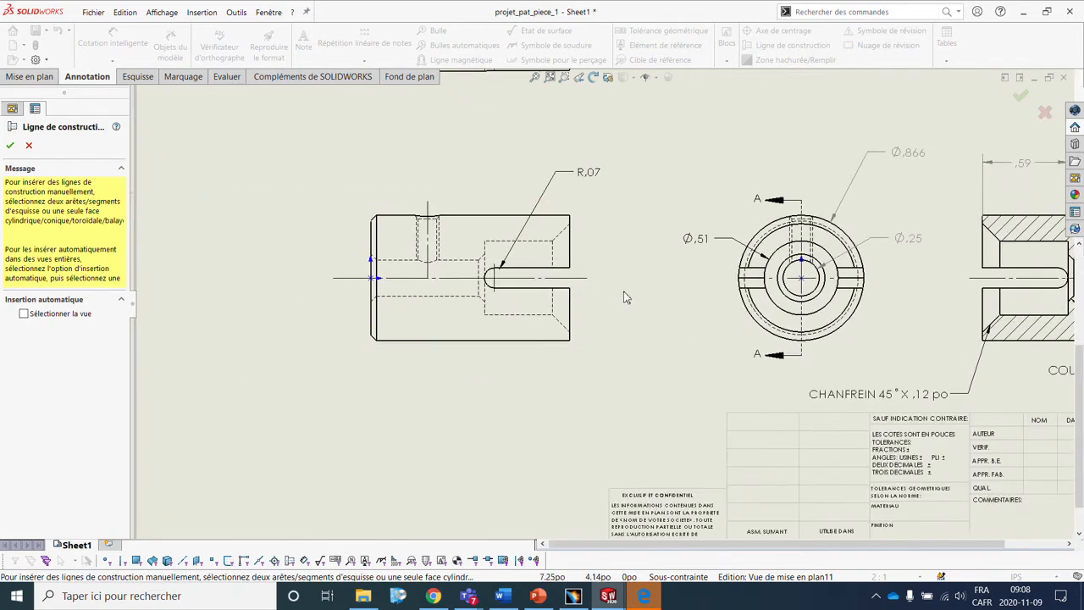
scroll(624, 296, up, 2)
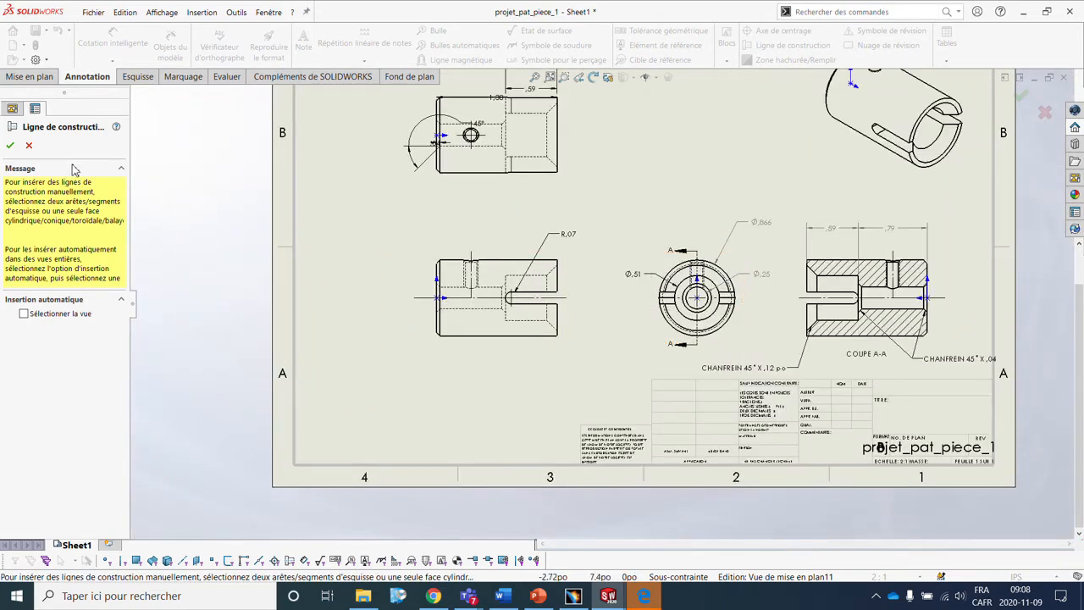
click(10, 146)
Step: Dimension the overall length of the part between its two end faces, below the side view
click(113, 38)
scroll(542, 389, down, 3)
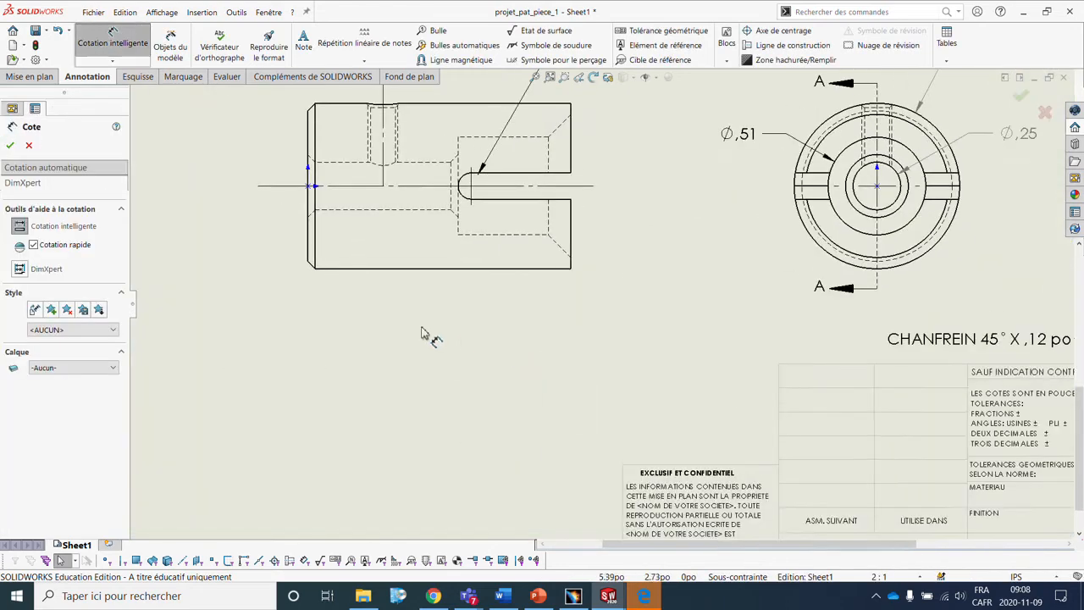
click(582, 243)
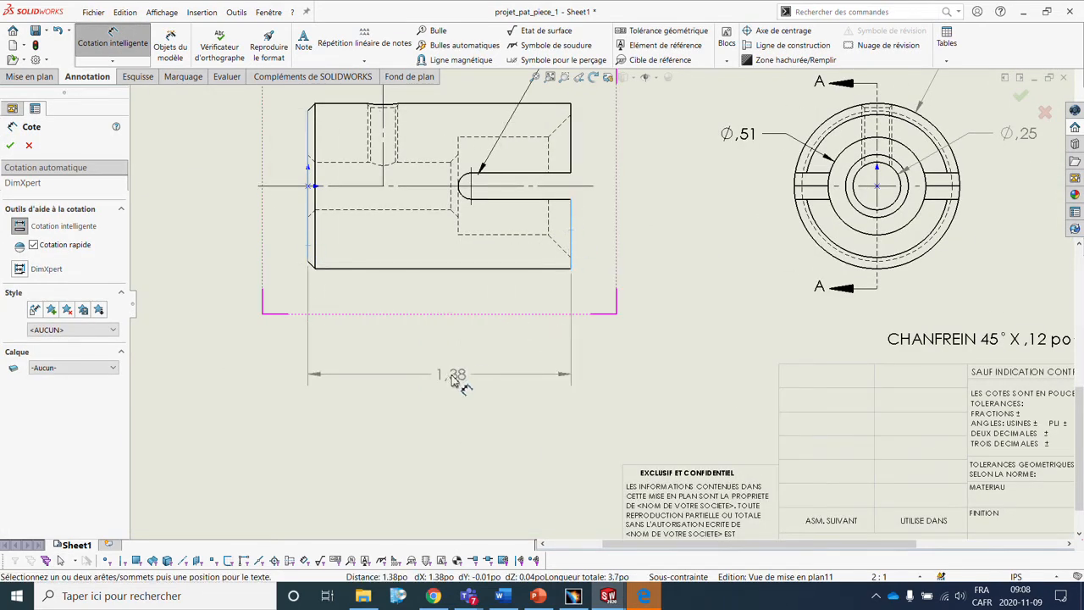
click(451, 378)
scroll(902, 273, up, 5)
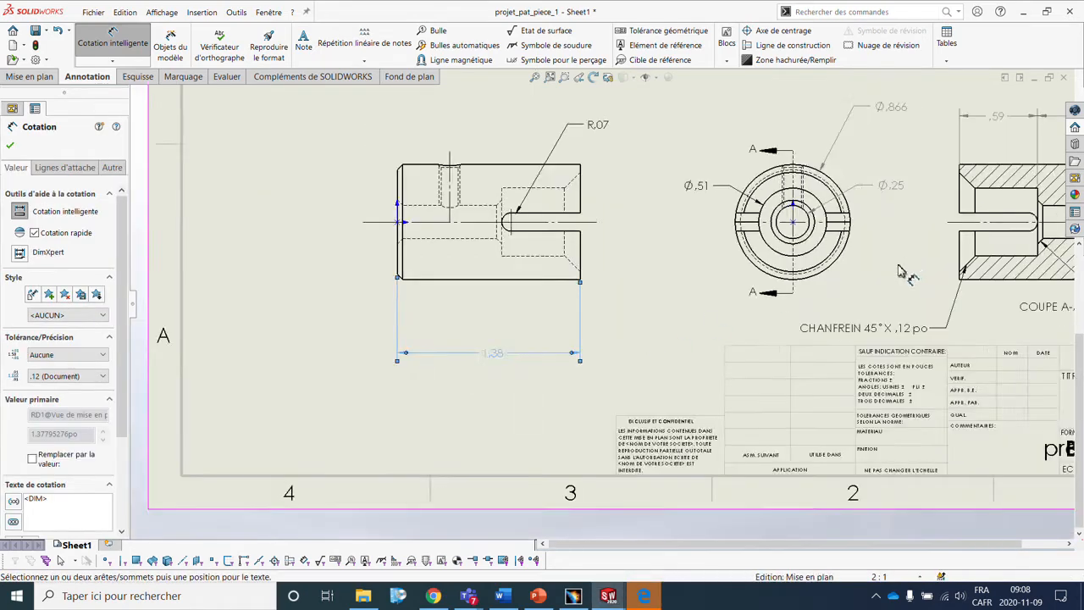
Step: Check the width of the outer chamfer in section A-A with a temporary dimension, without placing it
click(904, 278)
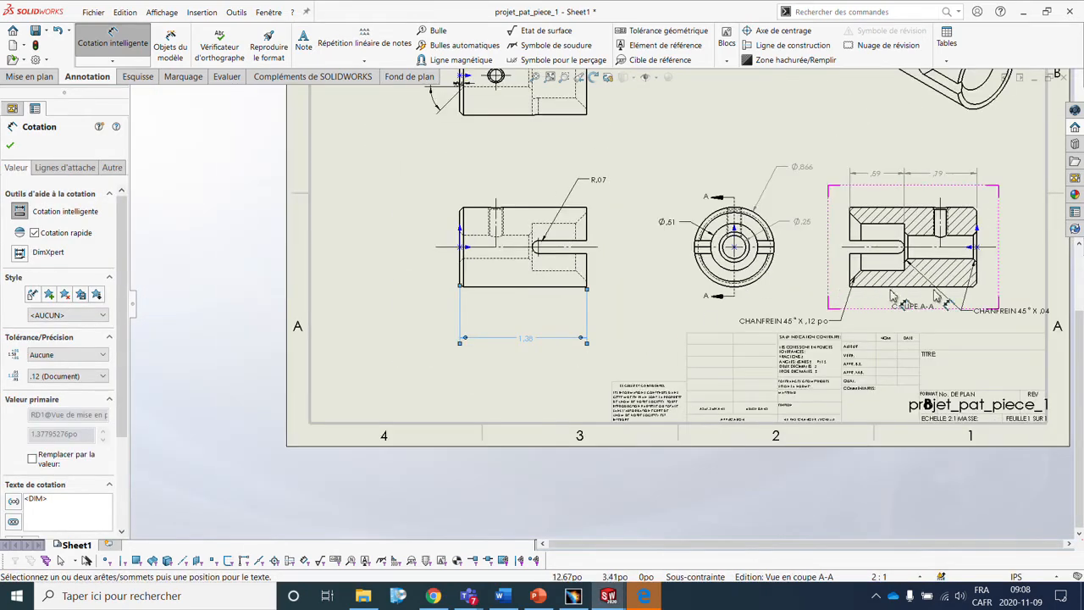
scroll(999, 288, down, 5)
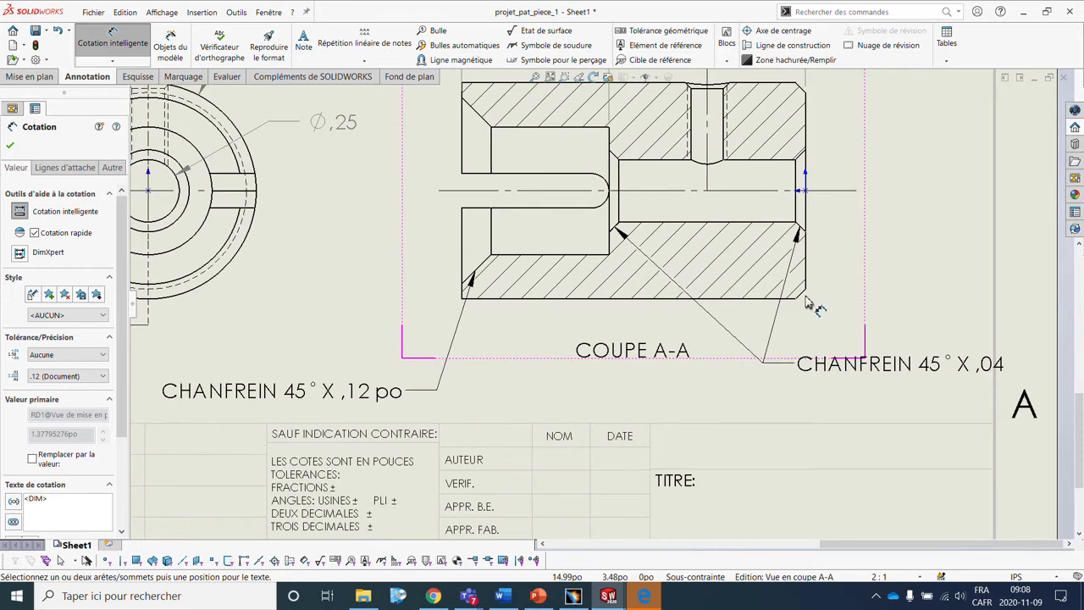
key(Escape)
scroll(810, 309, down, 5)
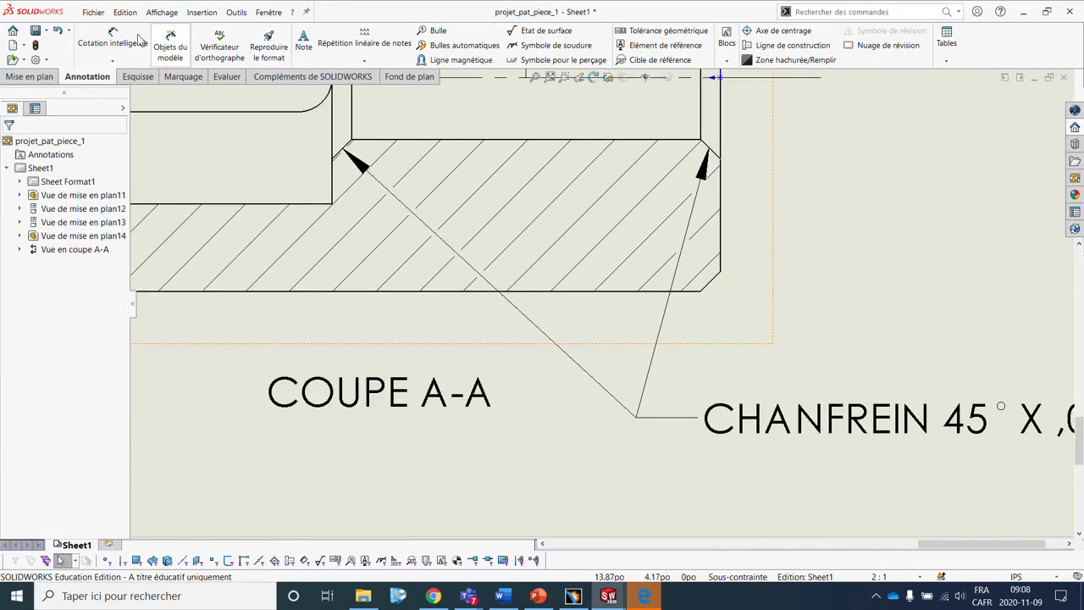
click(709, 292)
key(Escape)
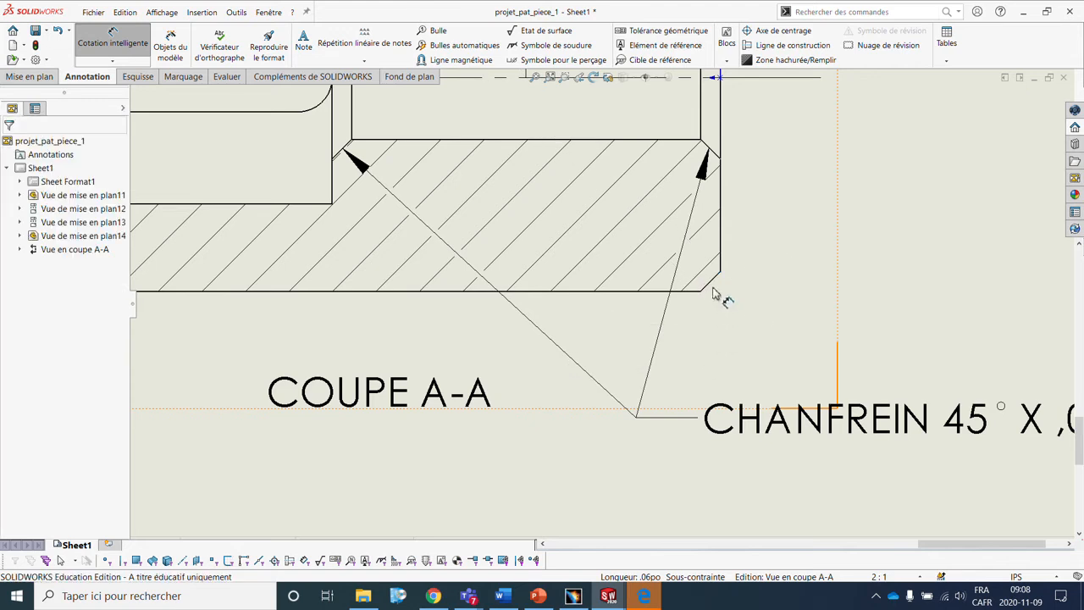
click(721, 261)
click(700, 290)
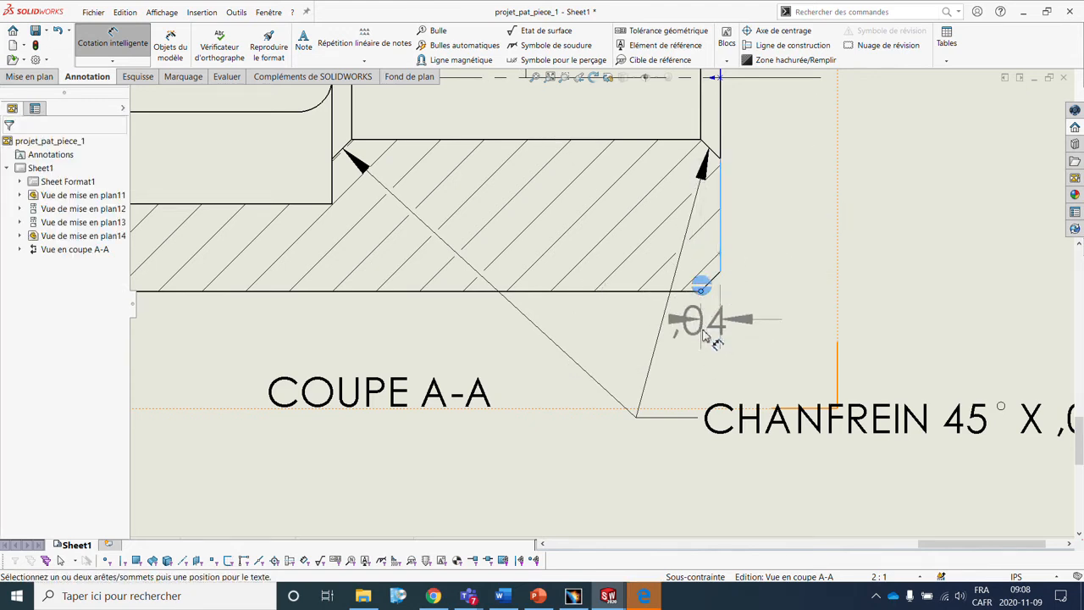
key(Escape)
key(Escape)
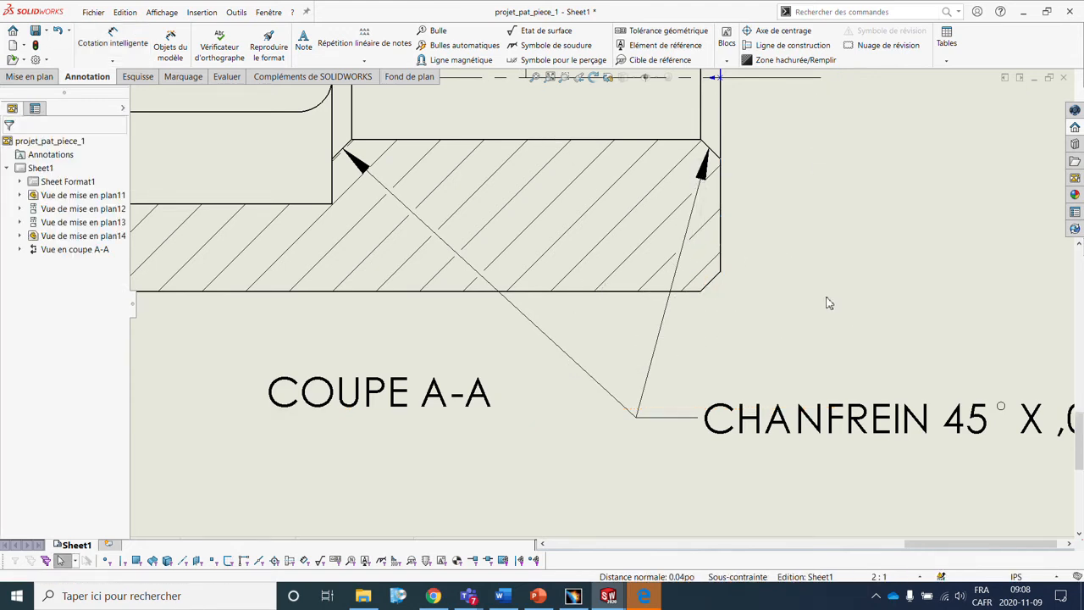
Step: Copy the text of the chamfer note CHANFREIN 45° X ,04 beneath section A-A
scroll(678, 287, up, 5)
scroll(458, 301, up, 2)
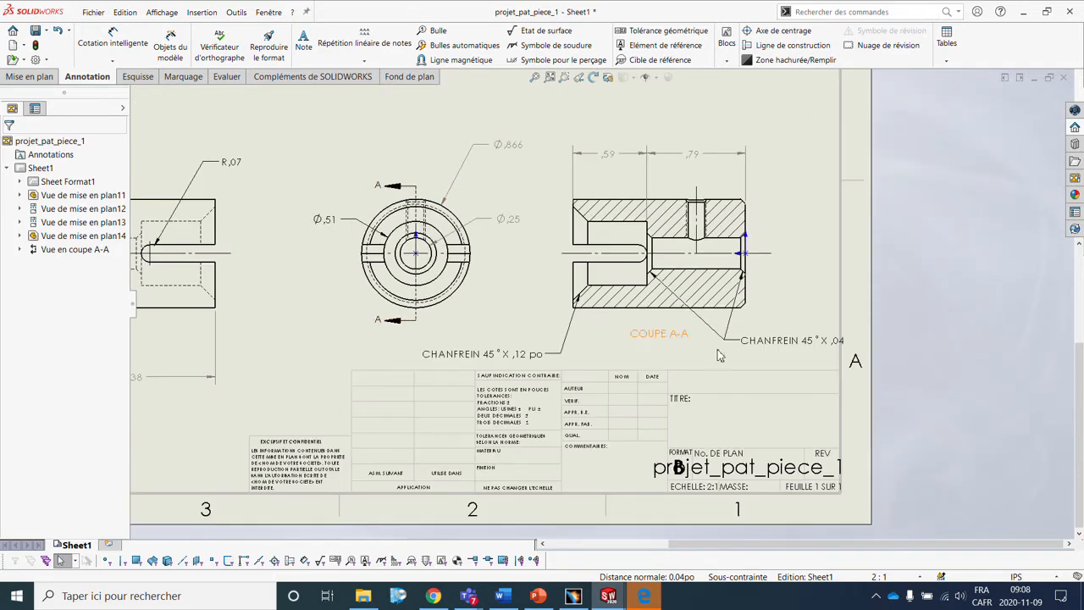
click(795, 343)
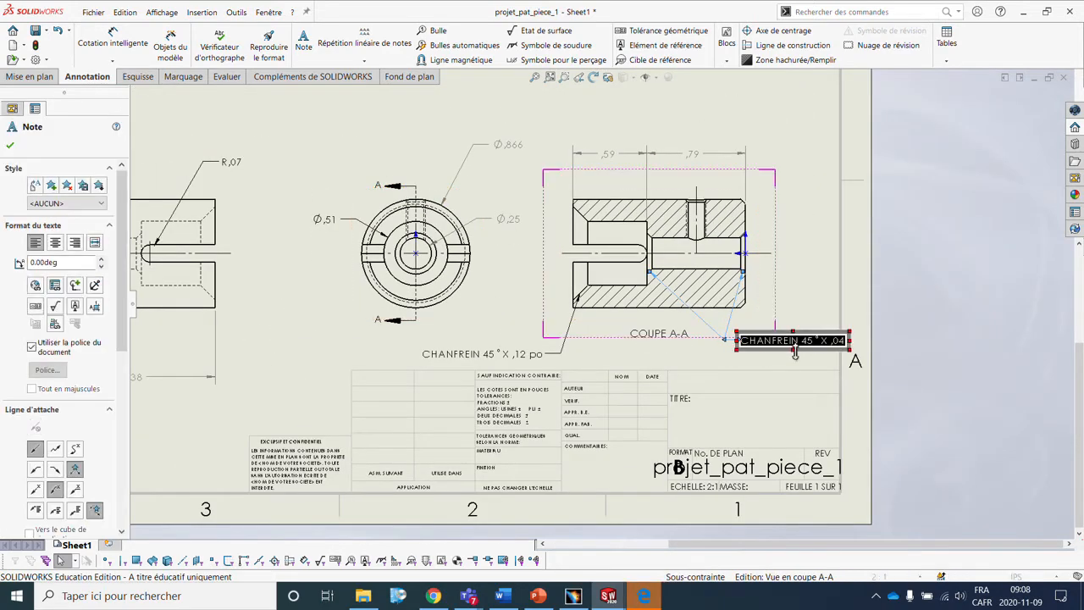
click(776, 381)
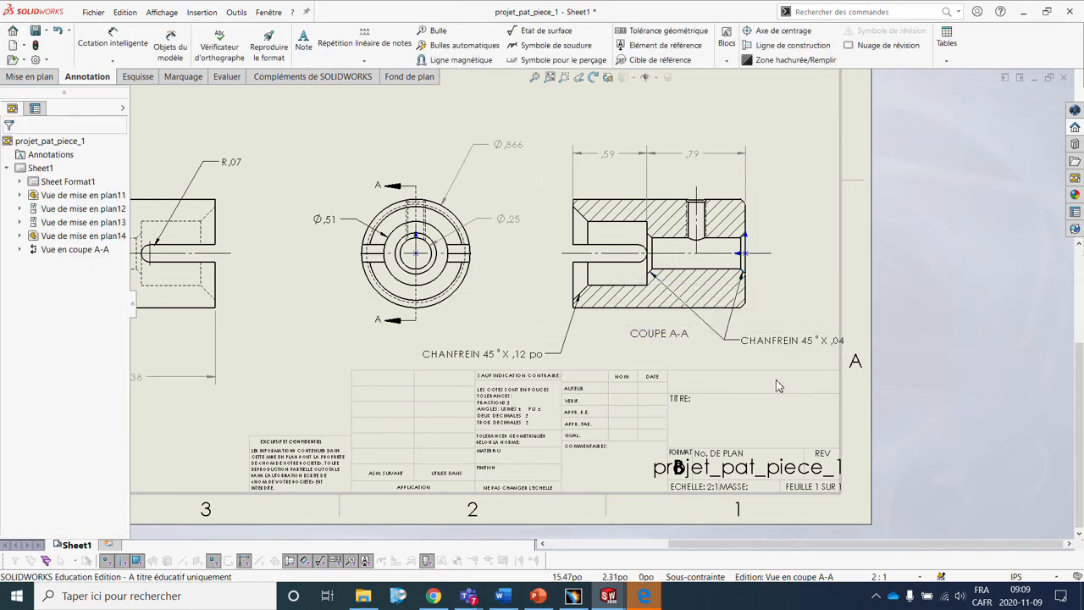
Step: Add a leader note reading CHANFREIN 45° X ,04 to the upper outer chamfer of the side view
scroll(321, 298, up, 4)
scroll(283, 297, down, 3)
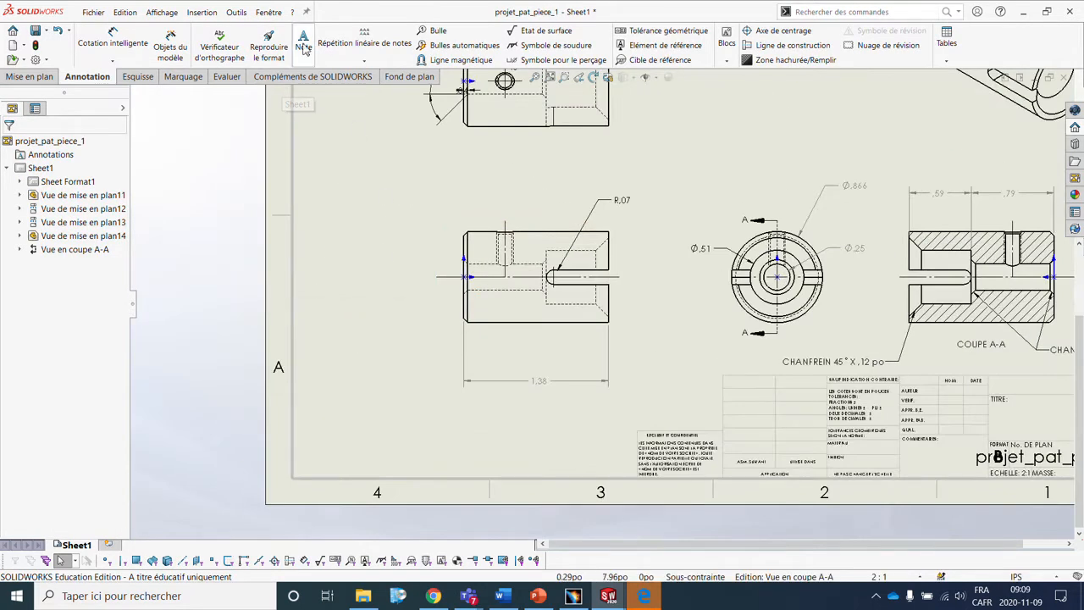
scroll(457, 245, up, 4)
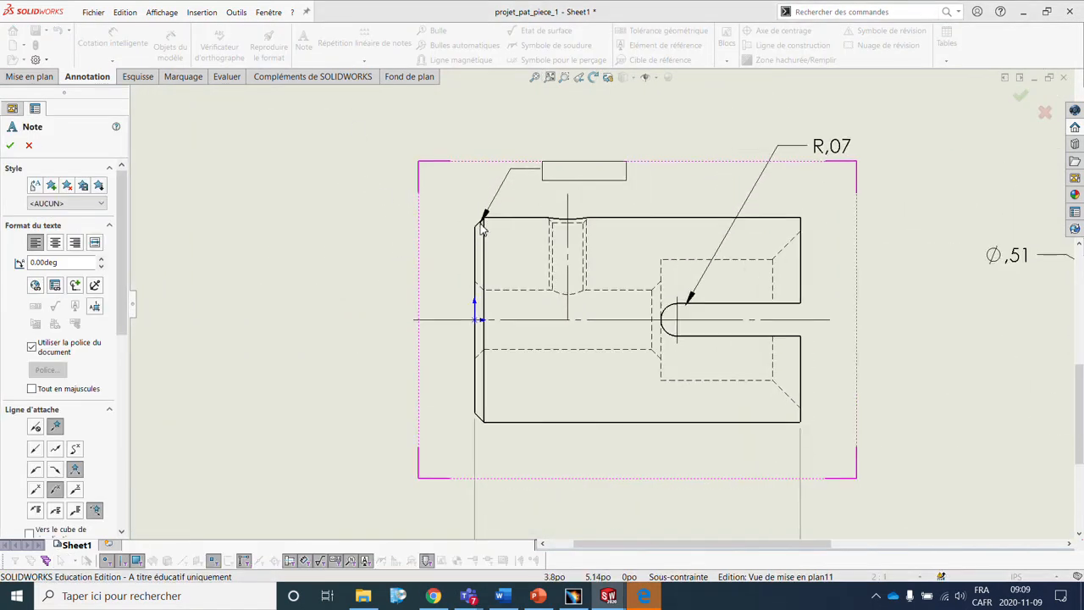
click(479, 222)
click(182, 170)
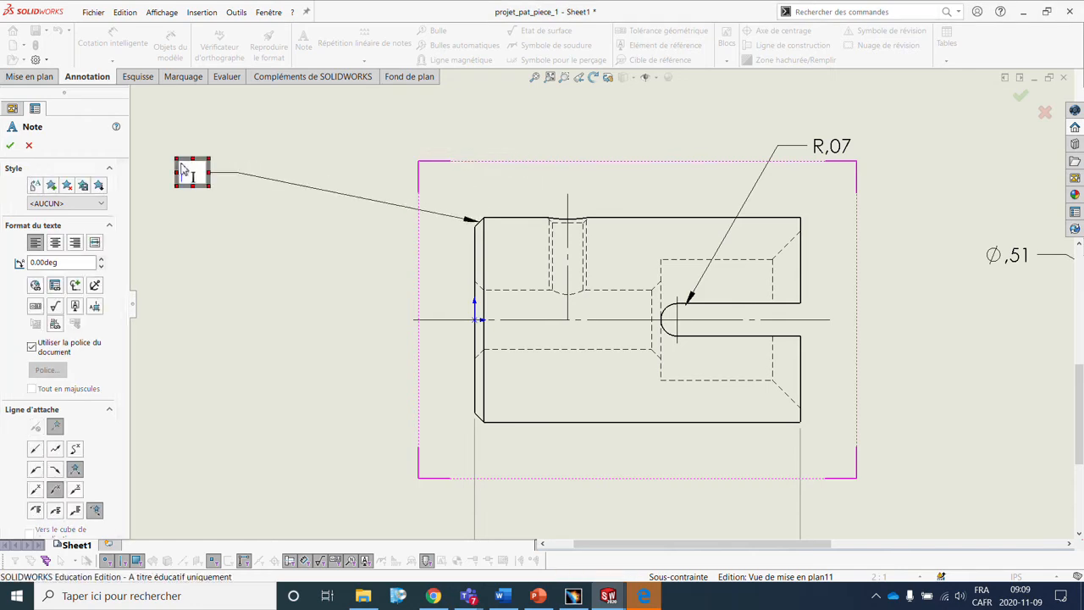
text(CHANFREIN 45° X ,04)
click(287, 291)
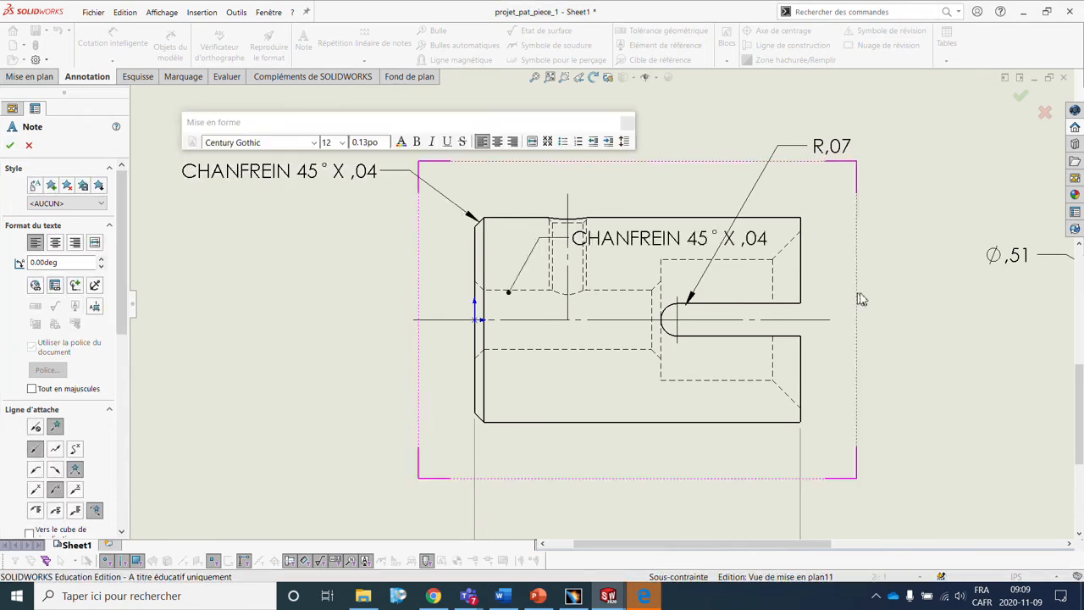
scroll(846, 313, up, 2)
key(Escape)
Step: Move the CHANFREIN 45° X ,04 note of section A-A inside the sheet border
scroll(800, 334, up, 5)
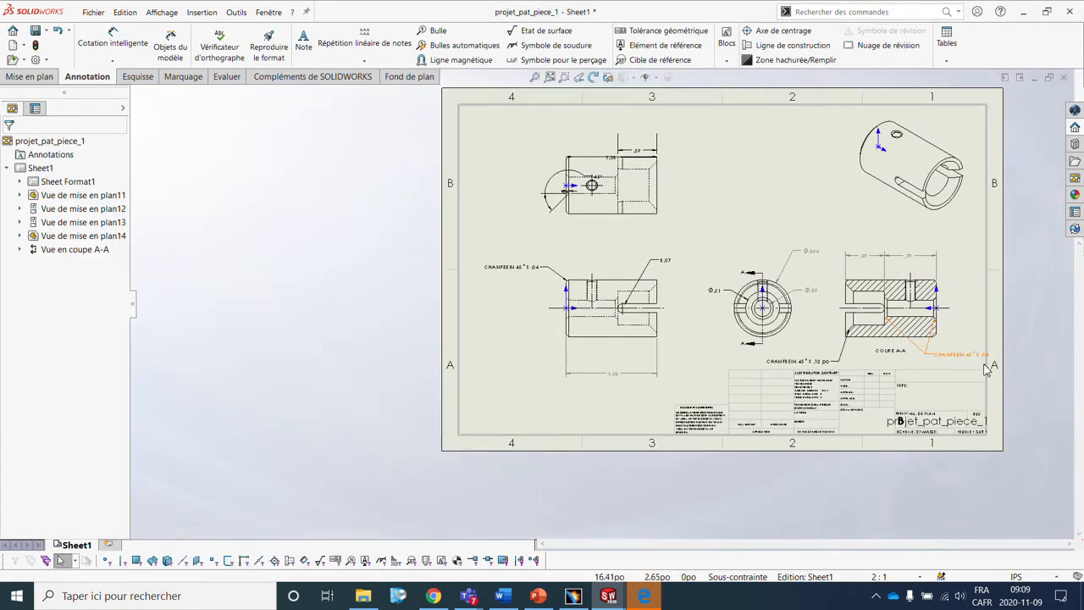
scroll(986, 367, down, 4)
drag(803, 332, 792, 341)
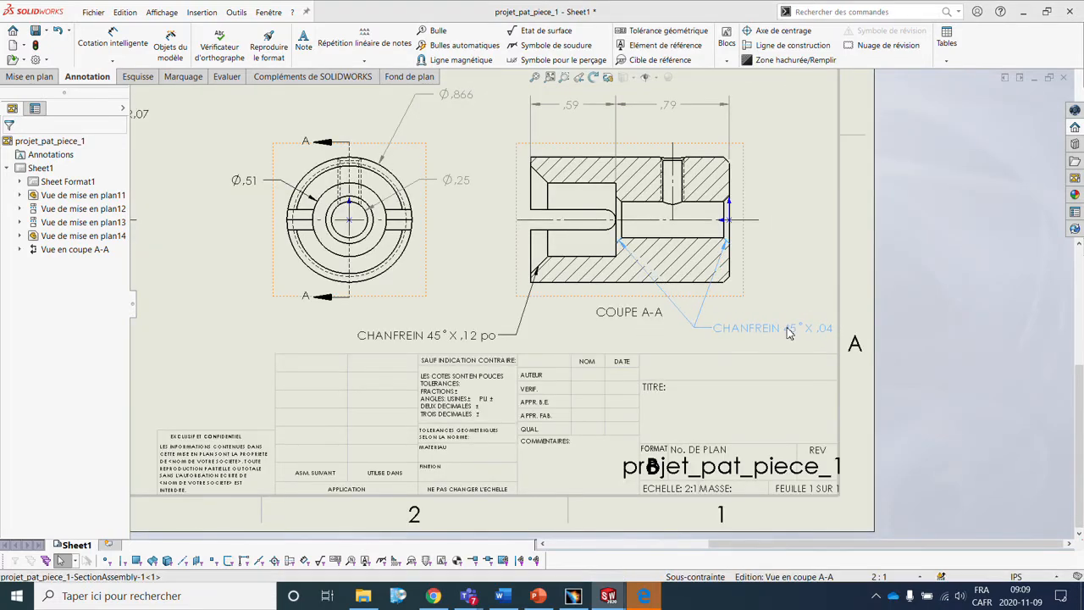
scroll(600, 302, up, 4)
Step: Delete the 45°, ,04, ,59 and 1,38 dimensions from the view showing the small hole face-on
scroll(405, 199, down, 3)
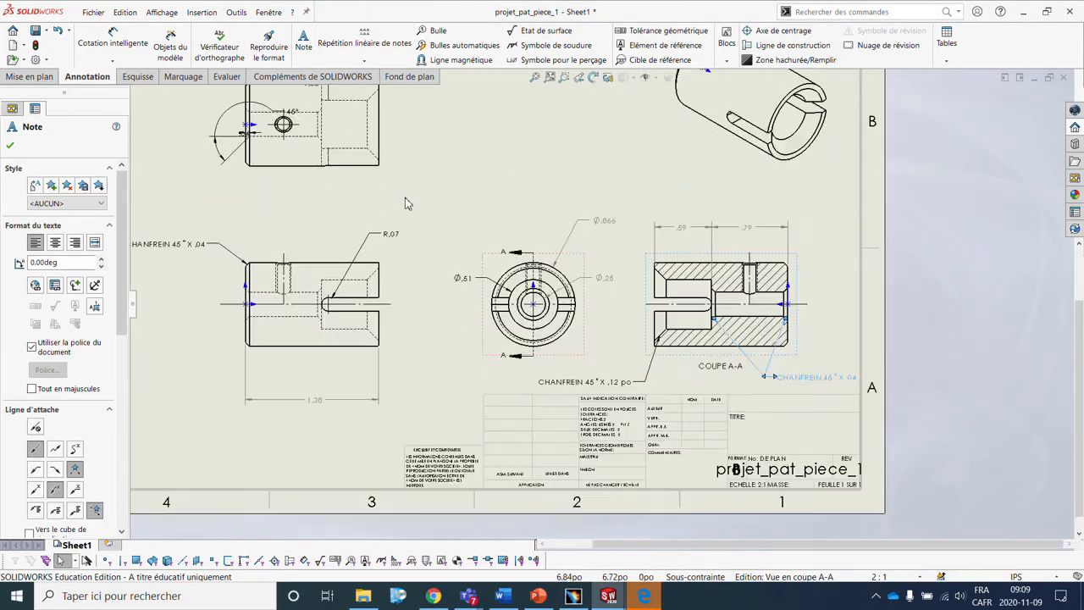
scroll(607, 276, up, 3)
scroll(413, 237, down, 6)
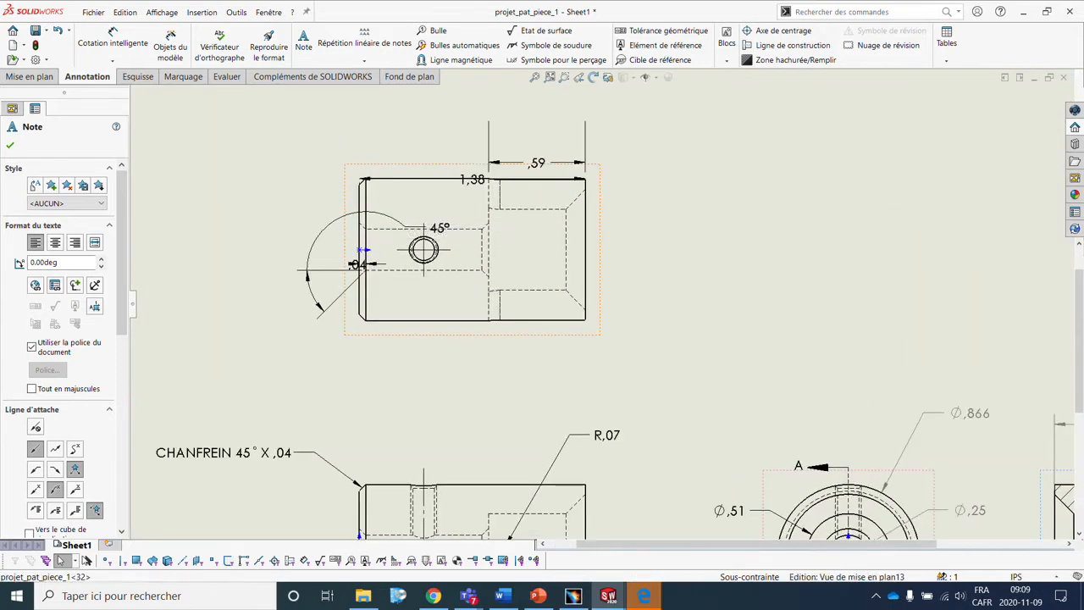
click(392, 243)
key(Delete)
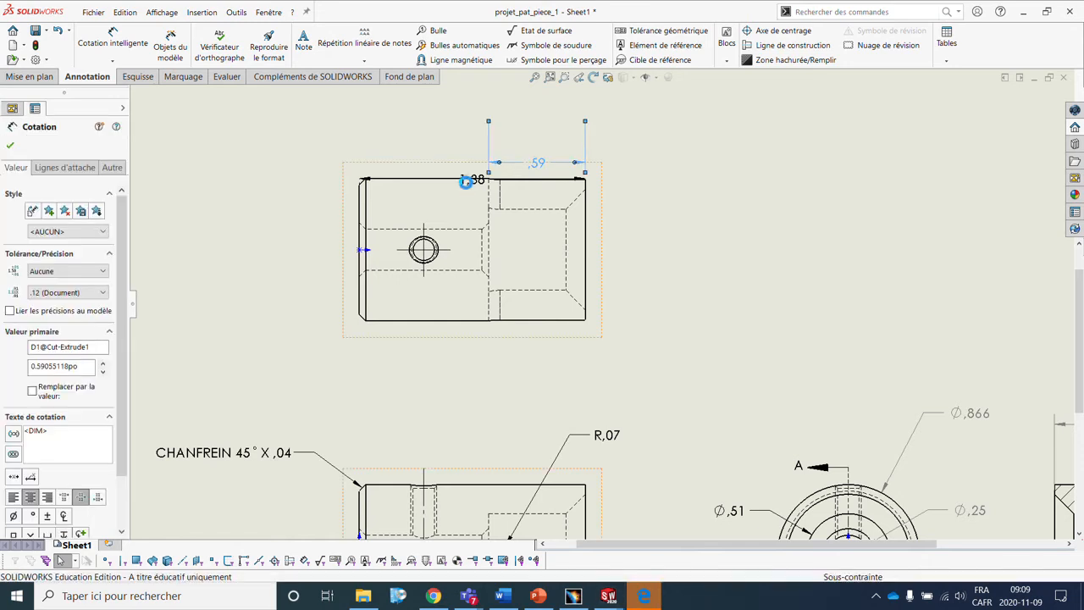
key(Delete)
drag(475, 180, 477, 148)
key(Delete)
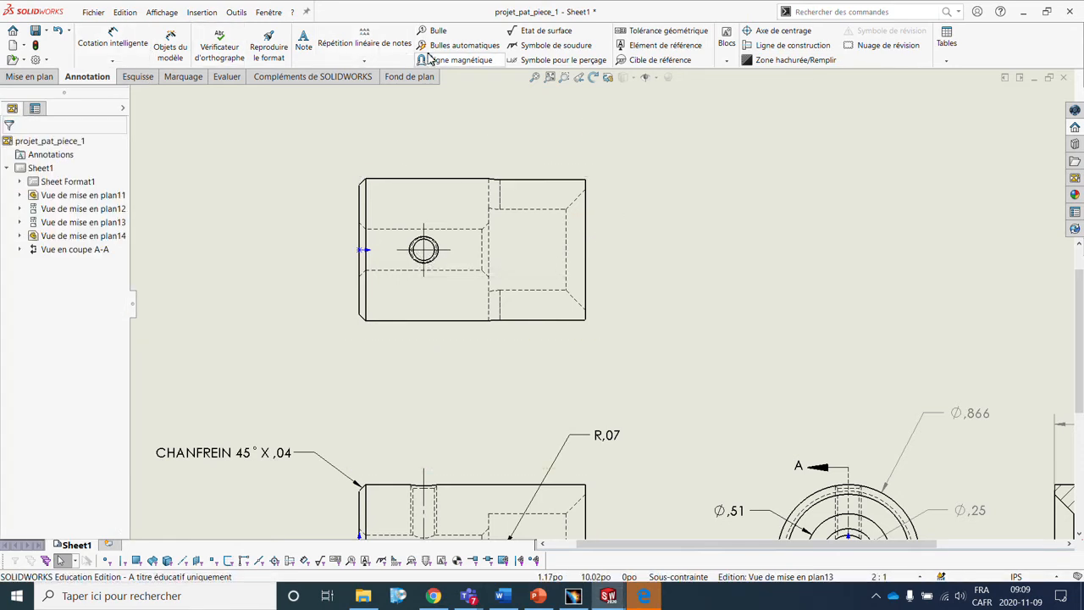
Step: Add a hole callout to the M4X0.7 tapped hole, with its text above and outside the view
click(522, 61)
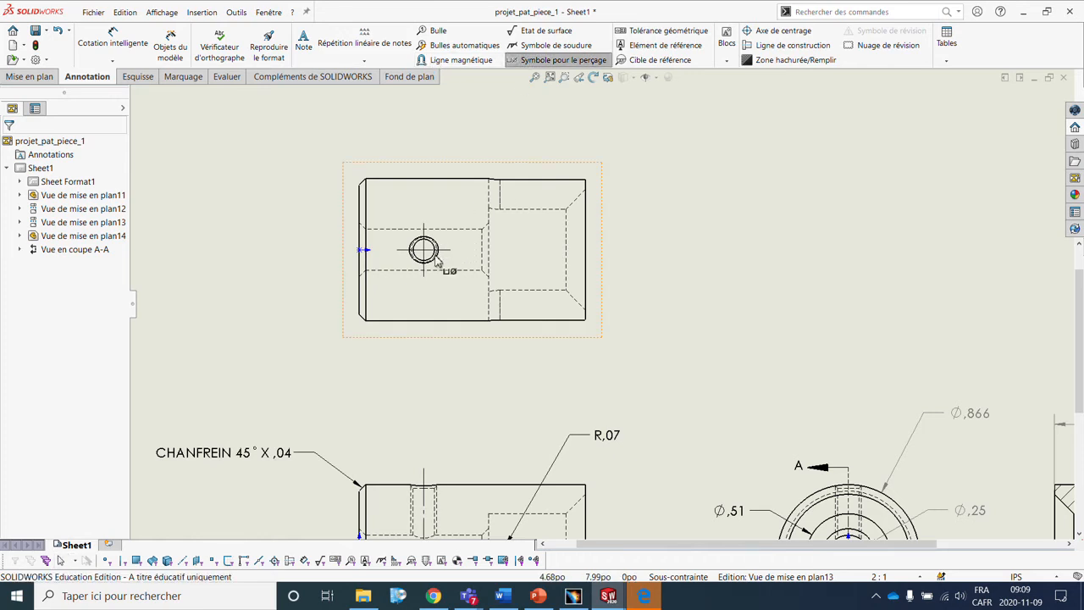
click(437, 263)
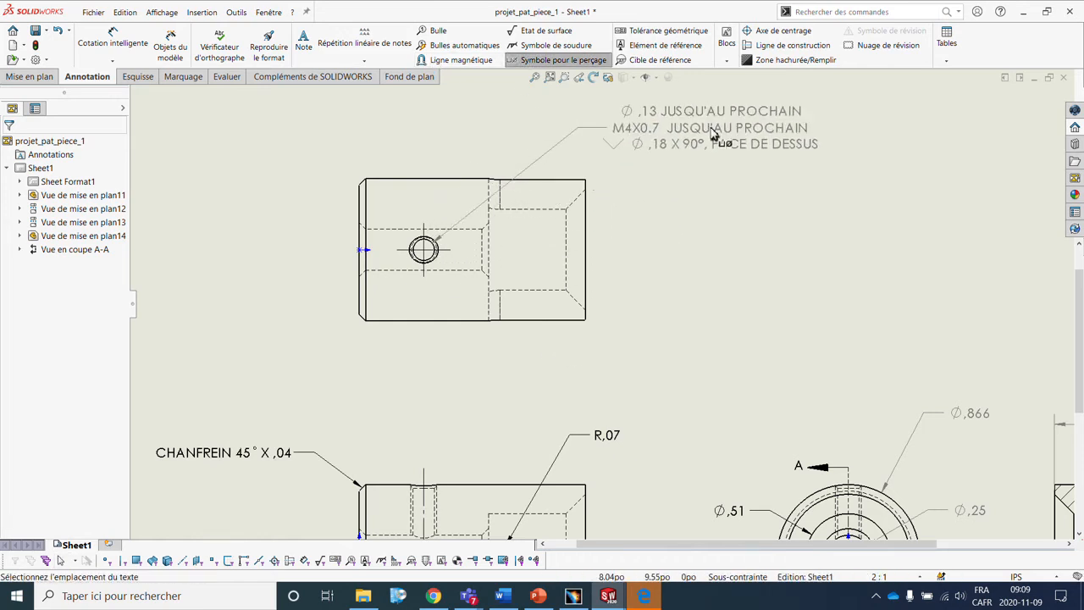
click(714, 135)
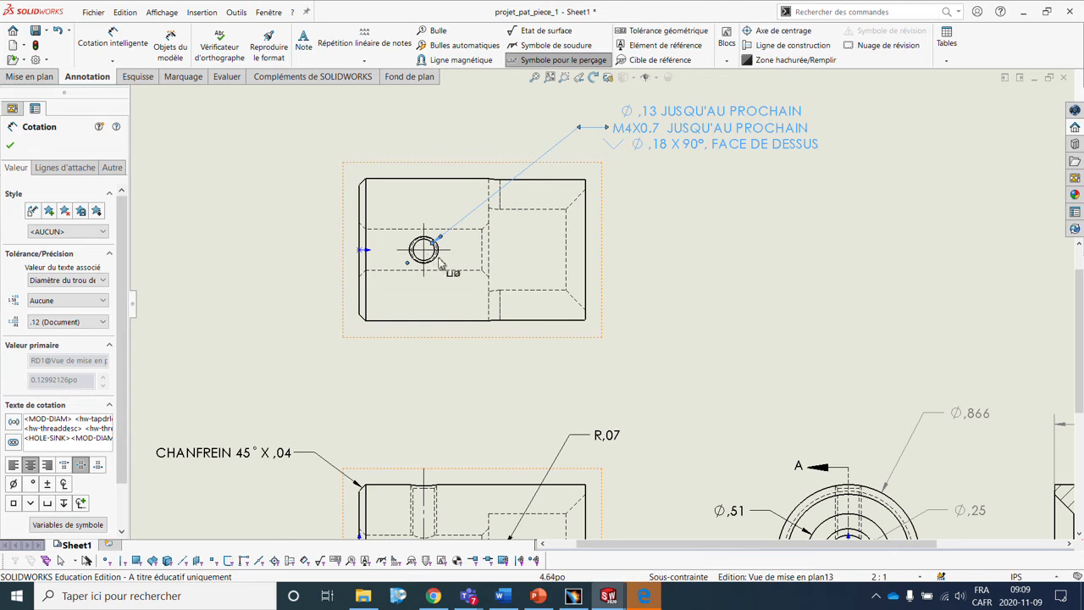
Step: Dimension the horizontal distance from the chamfered end to the tapped hole's center, placing the text below the view and outside the extension lines
click(108, 39)
click(362, 266)
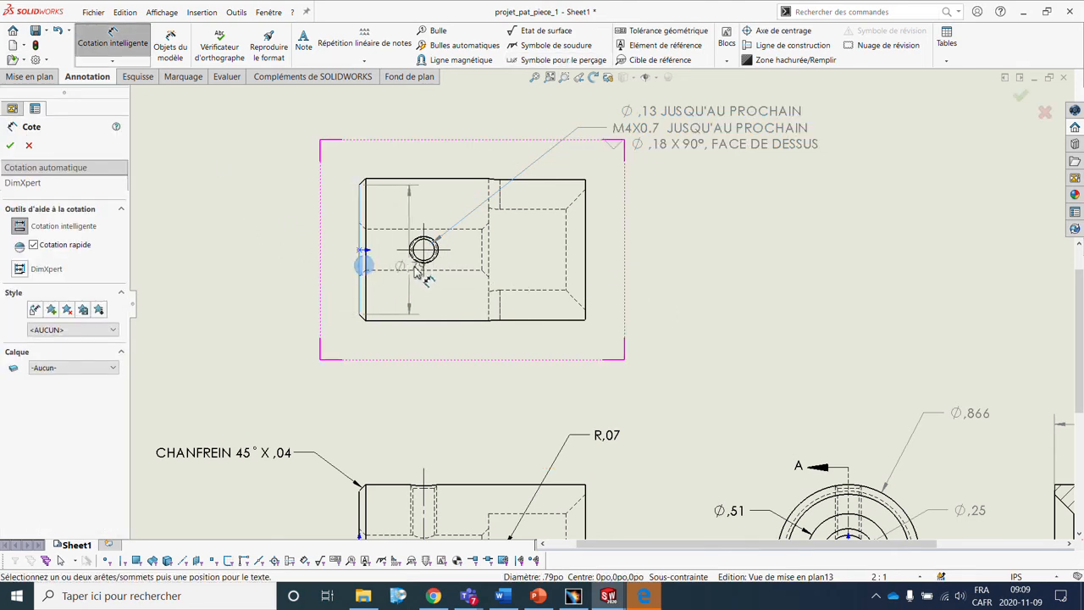
click(425, 278)
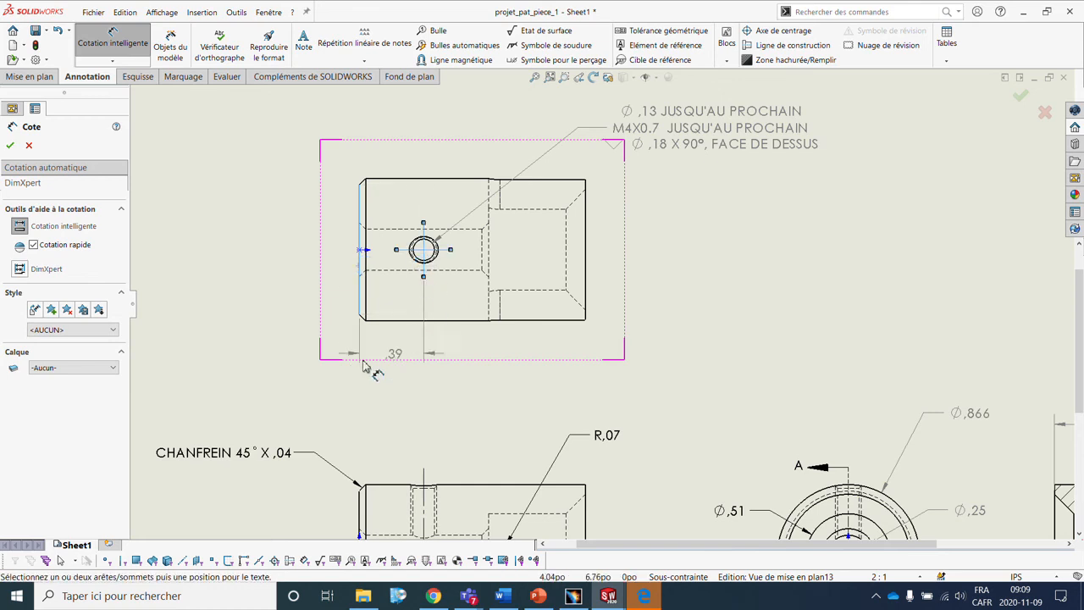
click(280, 374)
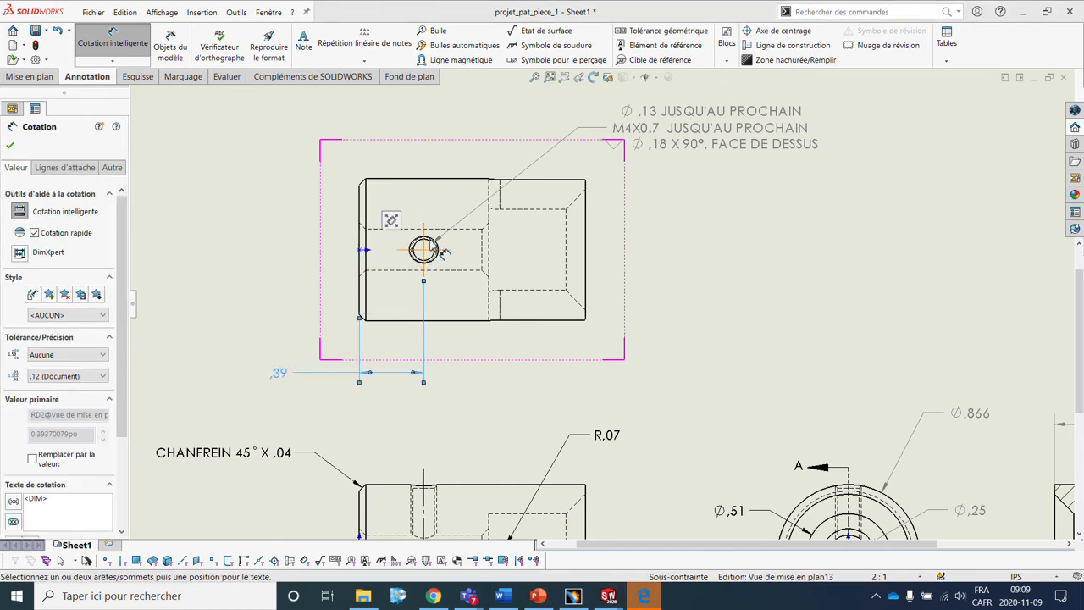
key(Escape)
Step: Add a centerline along the cylinder's axis in the tapped-hole view and extend it past the end opposite the hole
click(783, 45)
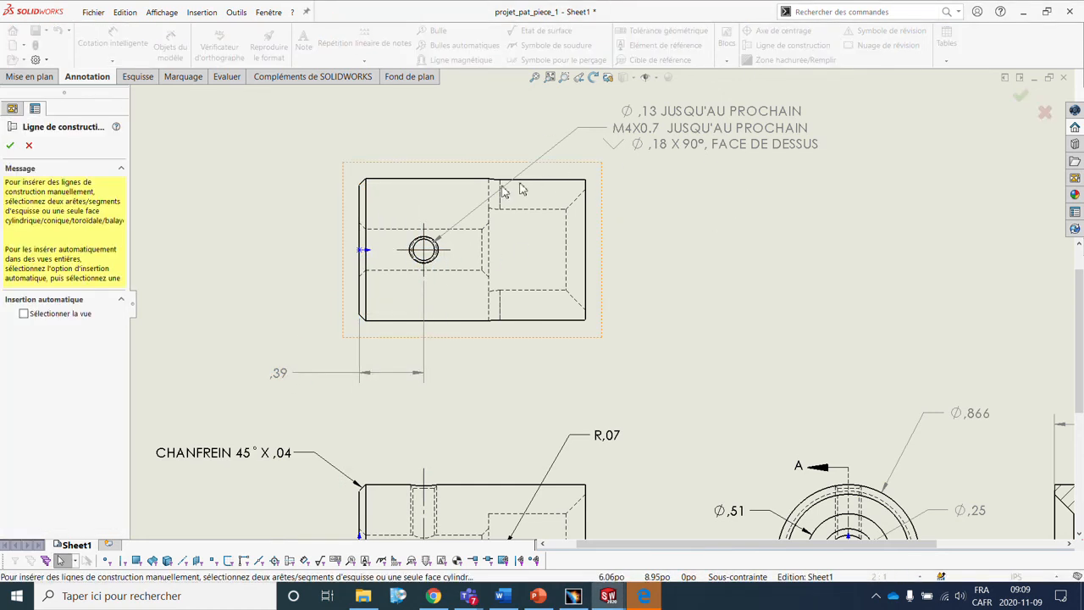
click(454, 180)
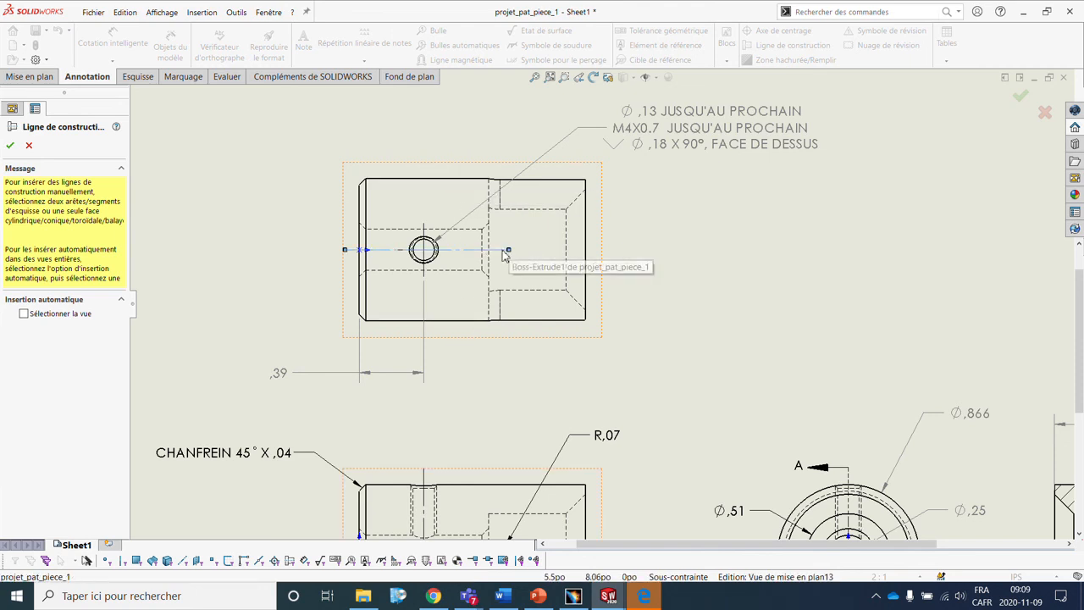
drag(509, 251, 634, 249)
key(Escape)
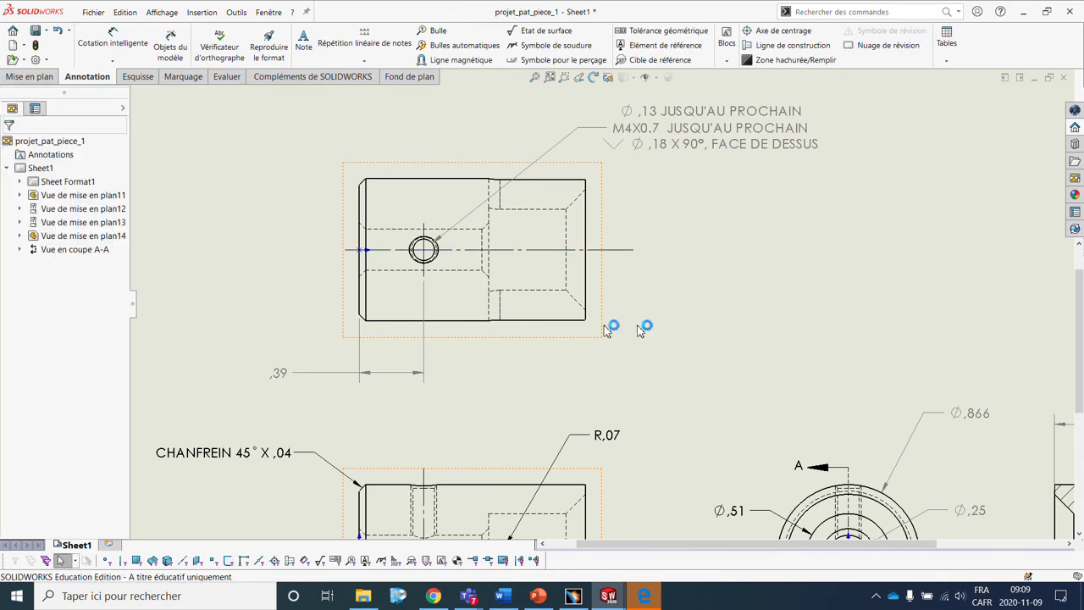
Step: Move the circular end view away from section A-A, slightly closer to the side view
scroll(714, 306, up, 5)
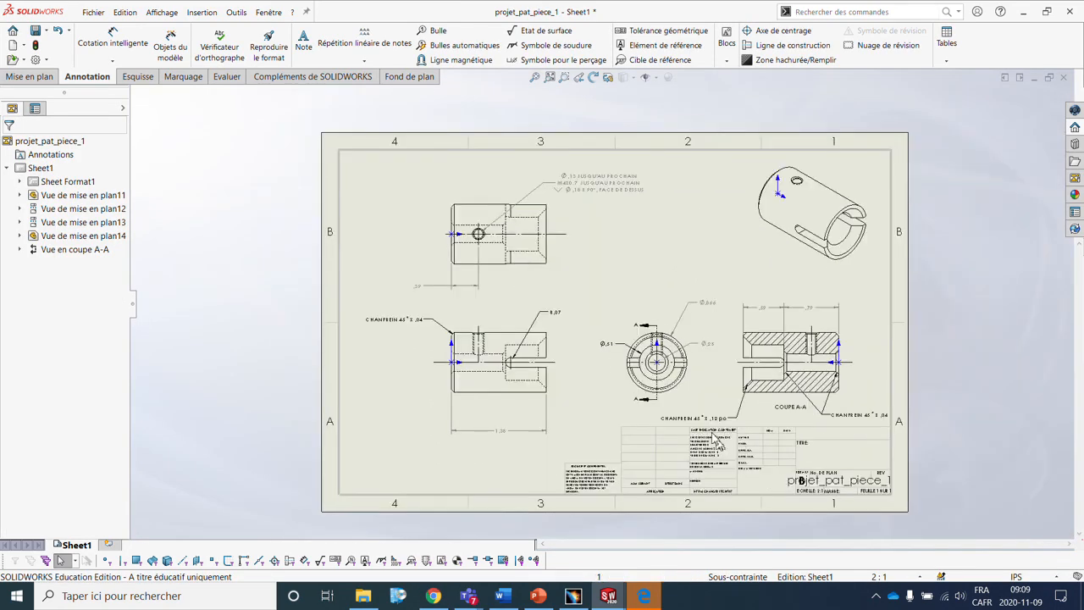
drag(686, 370, 661, 372)
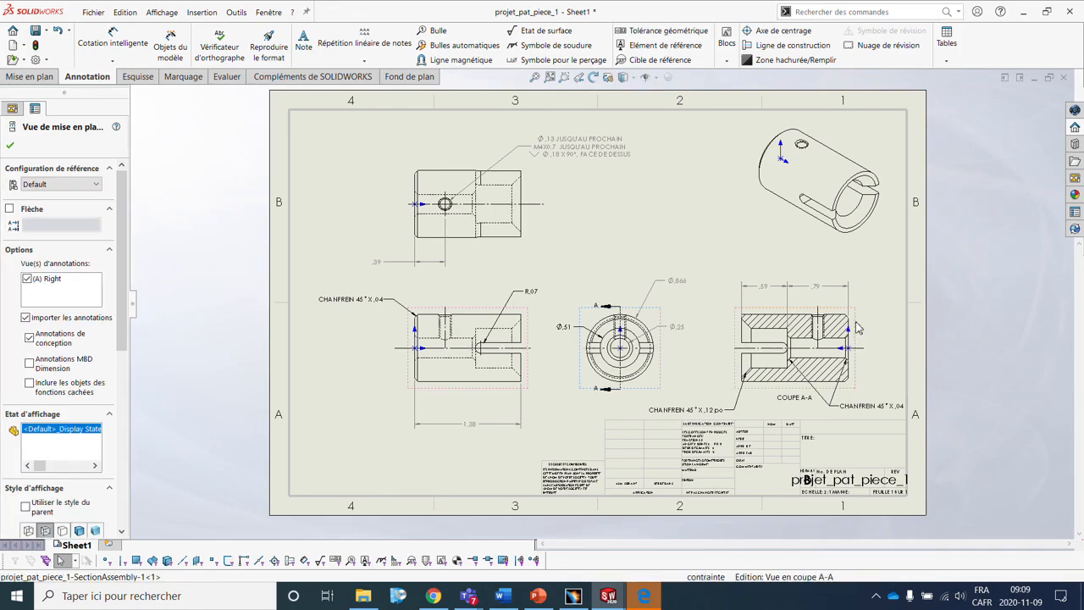